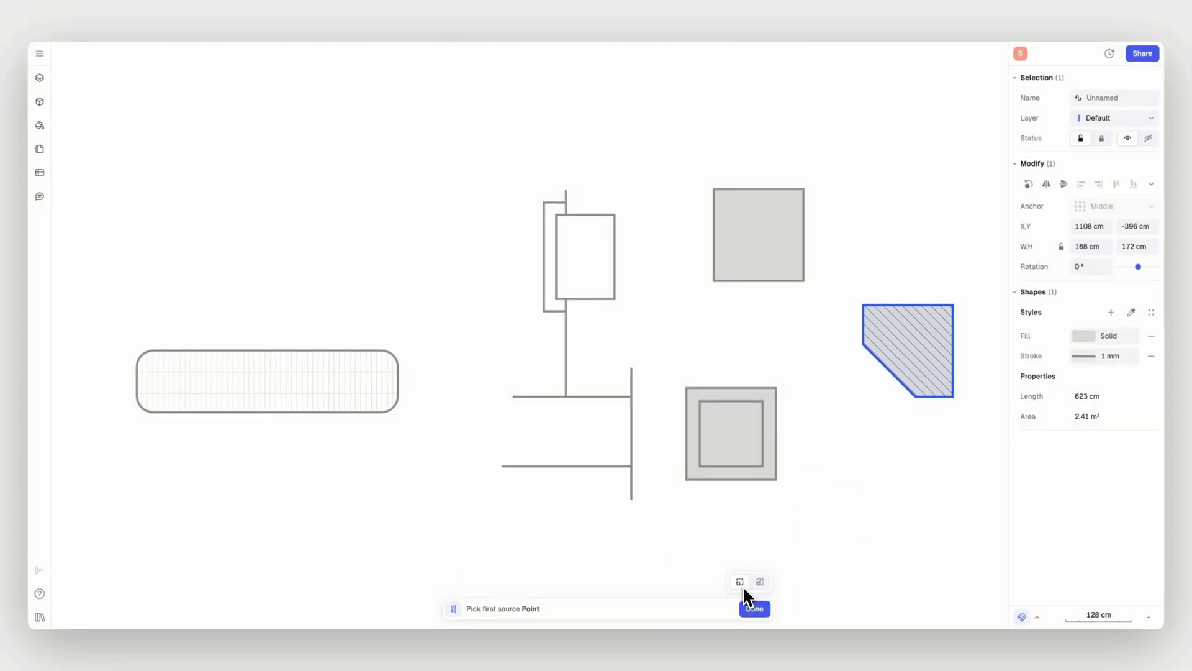
- Align the chamfered hatched shape to the grey square using two source and two target points
left_click(914, 397)
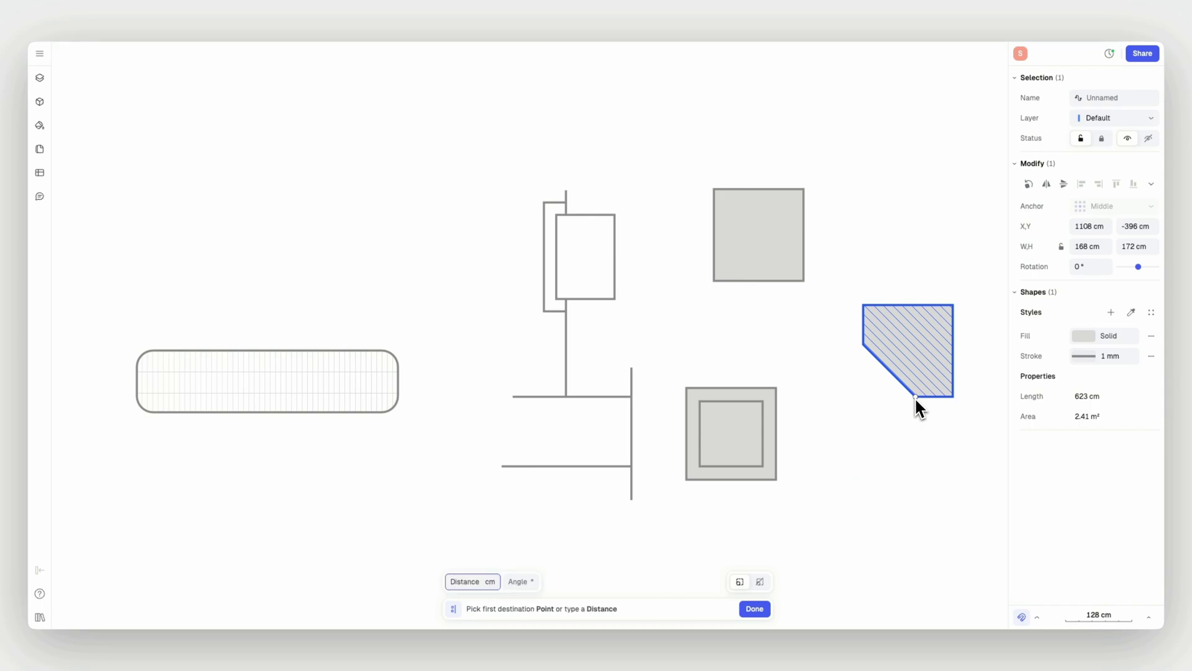
left_click(804, 281)
left_click(863, 346)
left_click(804, 188)
left_click(911, 363)
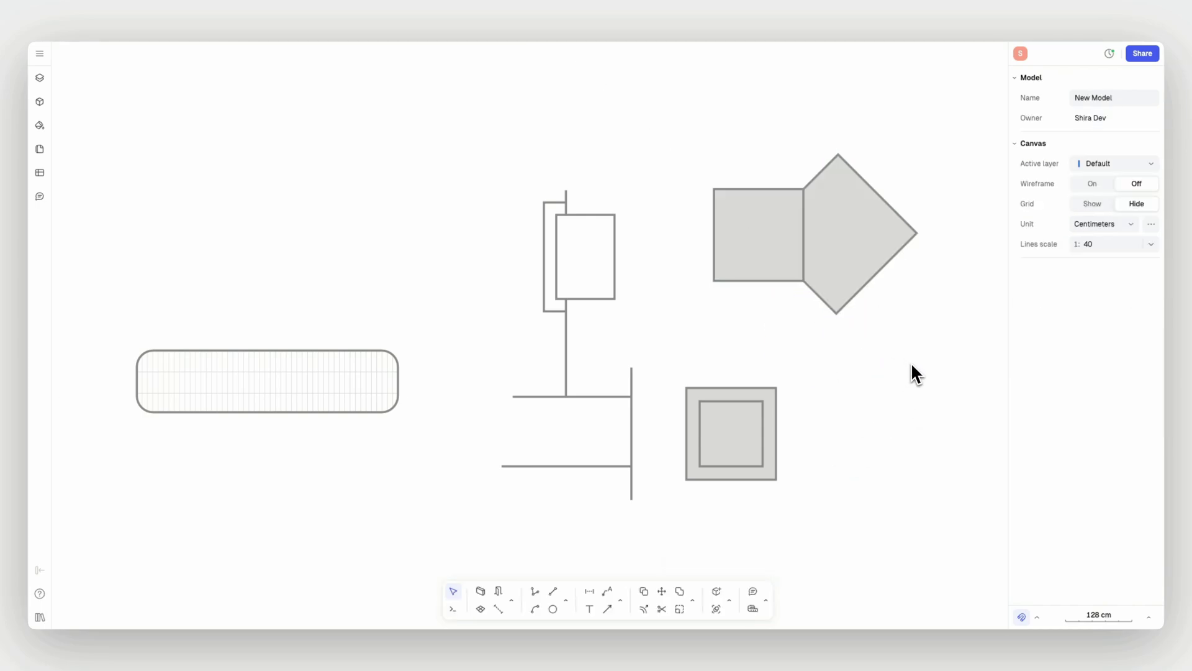
mouse_move(866, 273)
left_mouse_down()
mouse_move(835, 214)
mouse_move(801, 218)
left_mouse_up()
- Fill the hatched shape with dark grey
left_click(1083, 335)
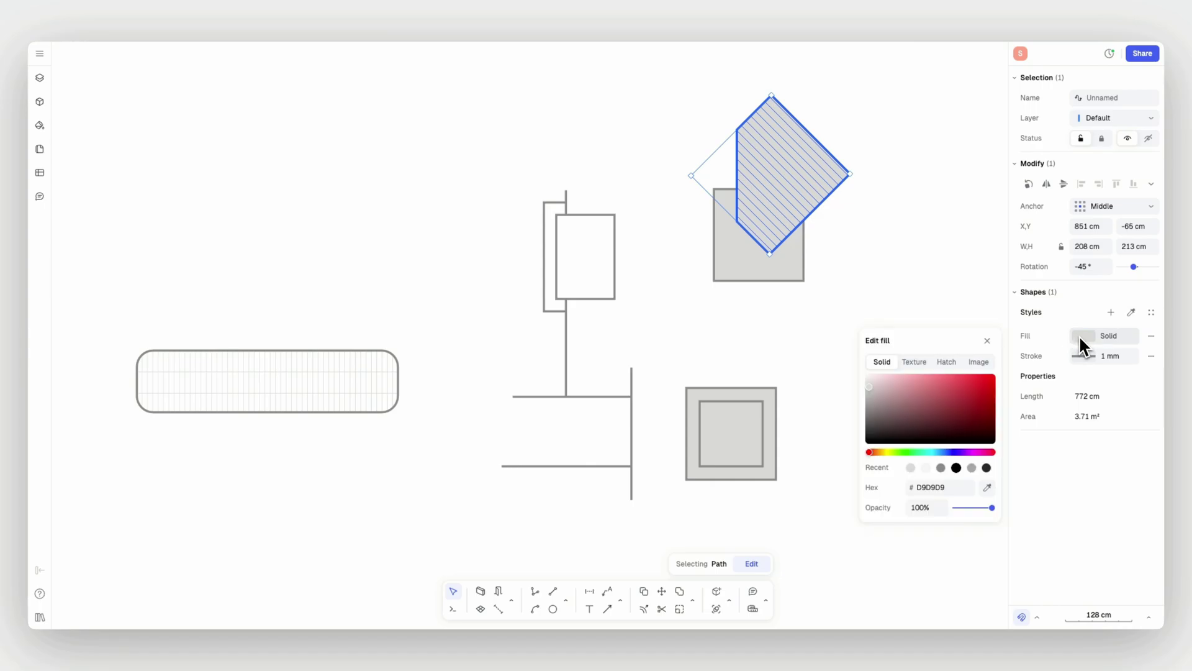
left_click(862, 412)
left_click(826, 404)
- Start a Boolean operation and select both top shapes for an exclude
left_click(693, 600)
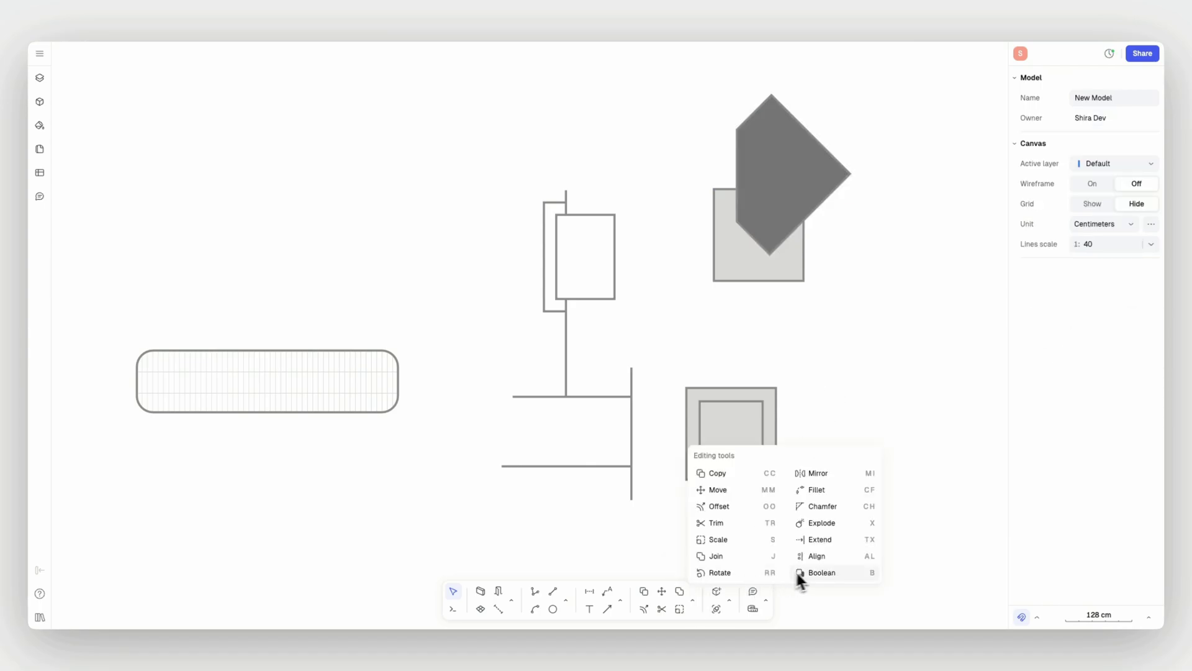
left_click(801, 572)
left_click(740, 581)
left_click_drag(878, 301, 793, 499)
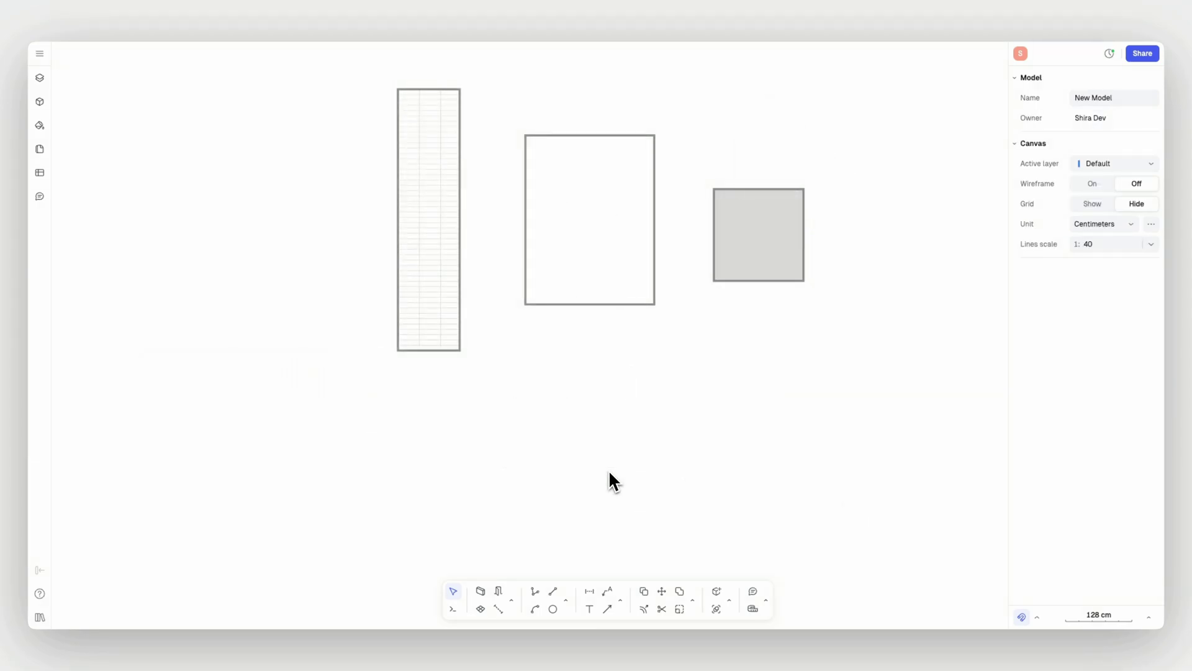
- Offset the empty rectangle 25 cm inward to create an inner outline
left_click(692, 600)
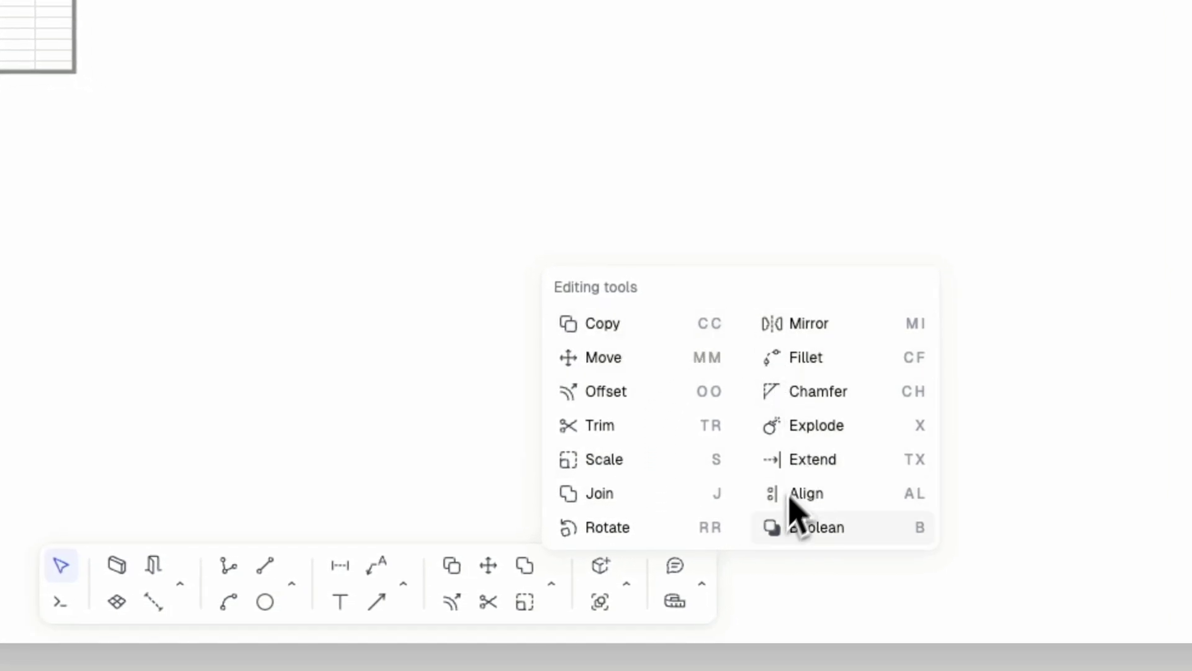
left_click(500, 482)
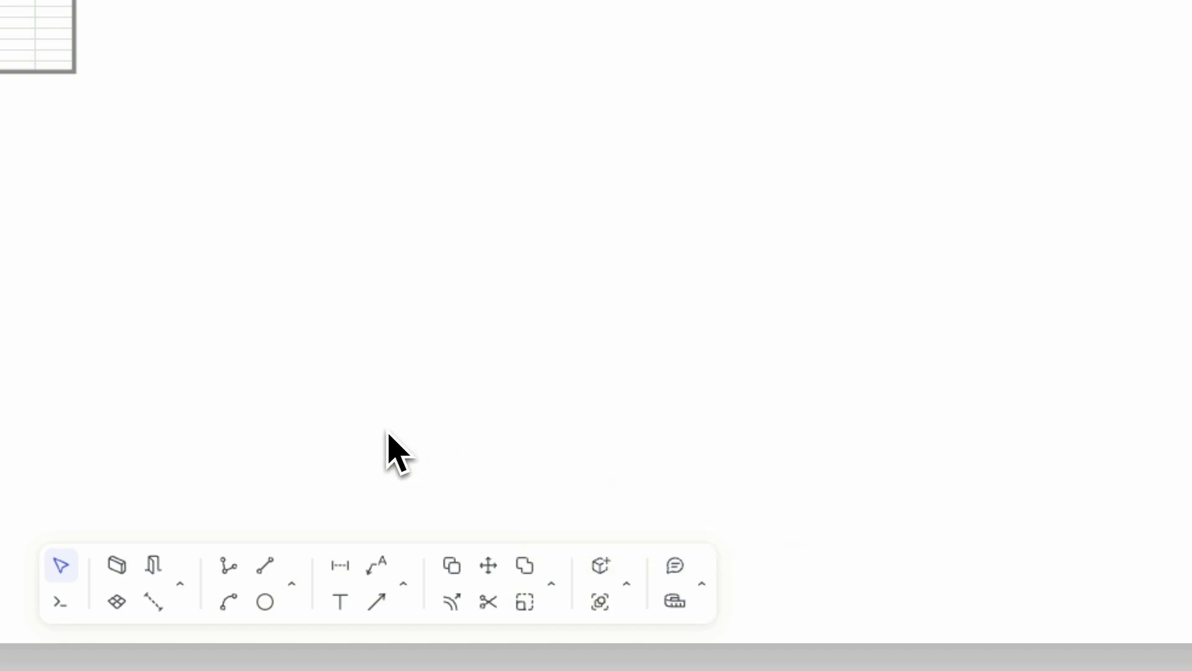
left_click(528, 311)
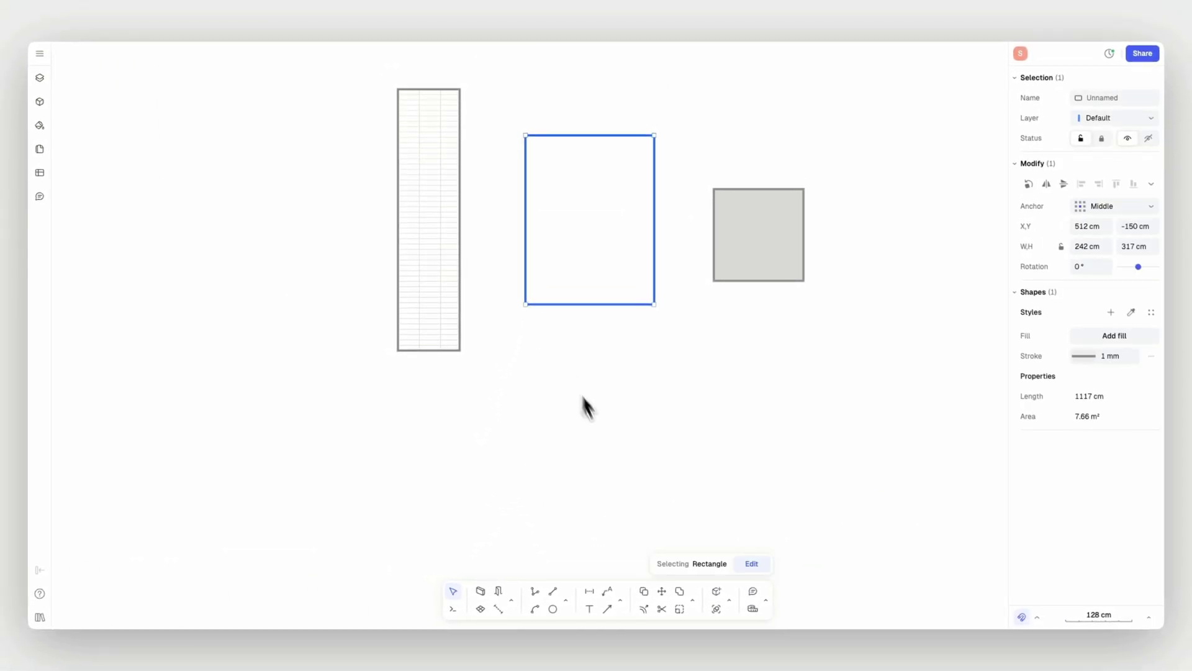
left_click(693, 599)
left_click(719, 506)
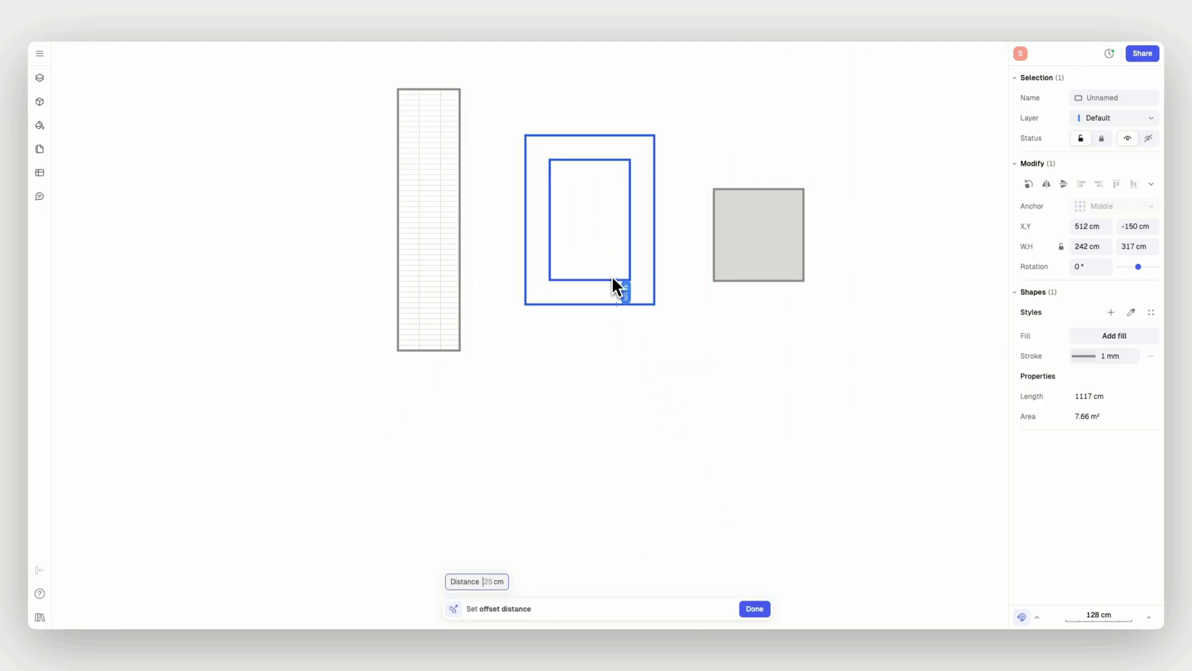
left_click(618, 288)
left_click(621, 341)
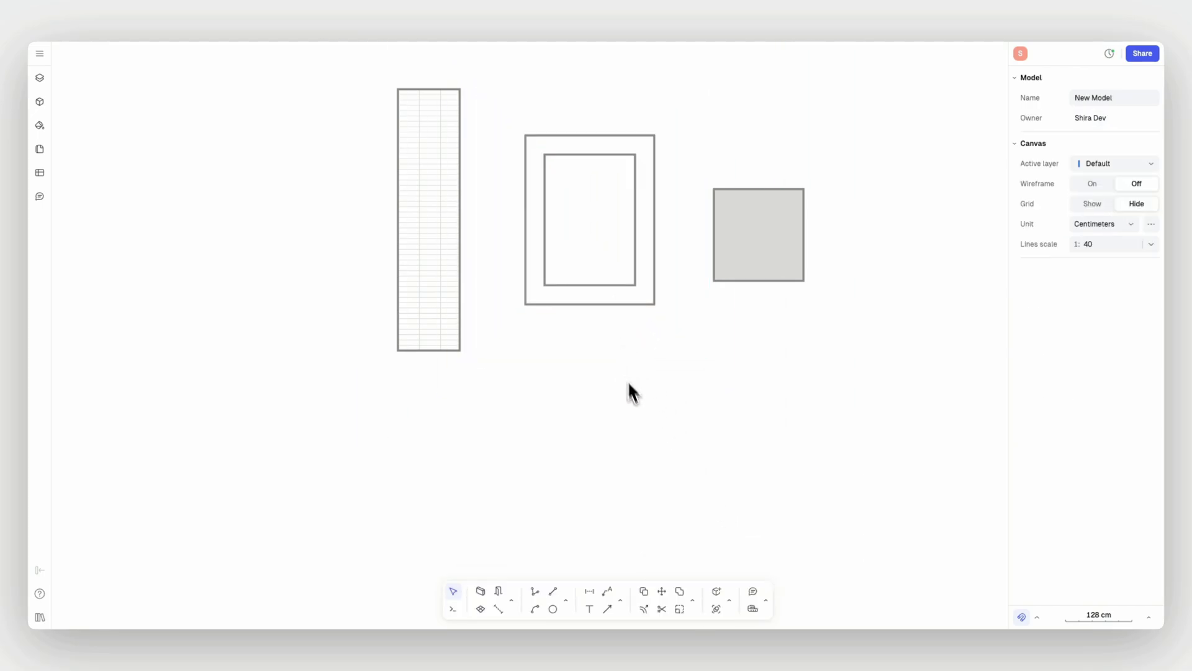
- Offset the middle rectangle 25 cm outward to add an outer outline
left_click(694, 600)
left_click(718, 506)
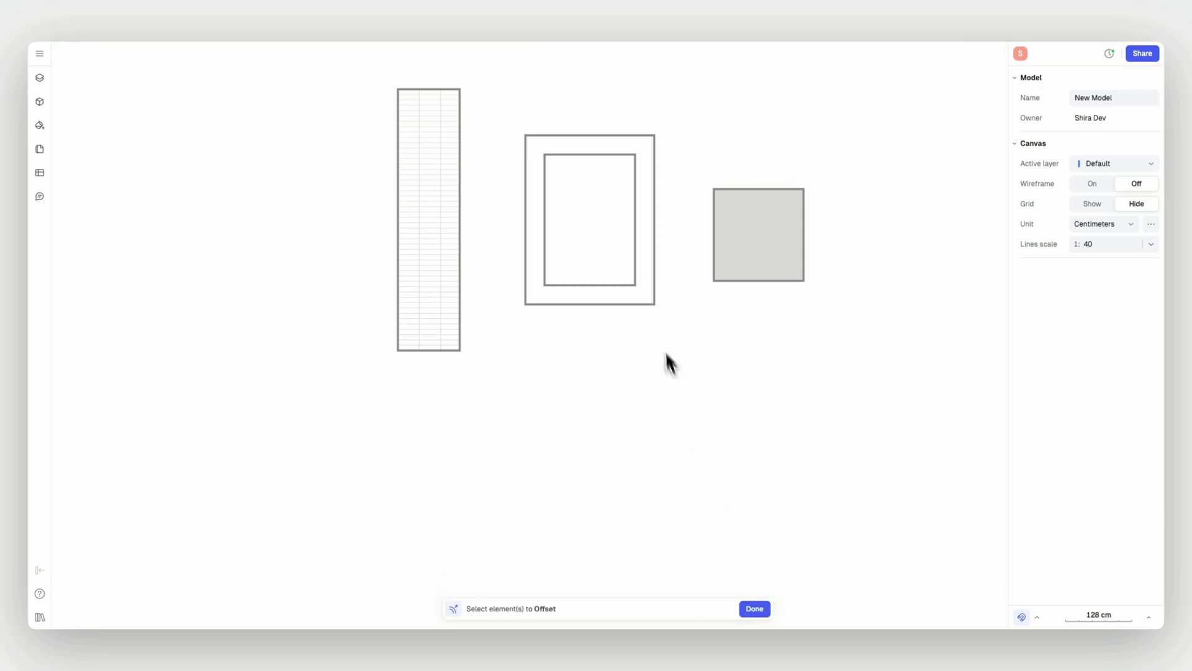
left_click(655, 305)
left_click(755, 609)
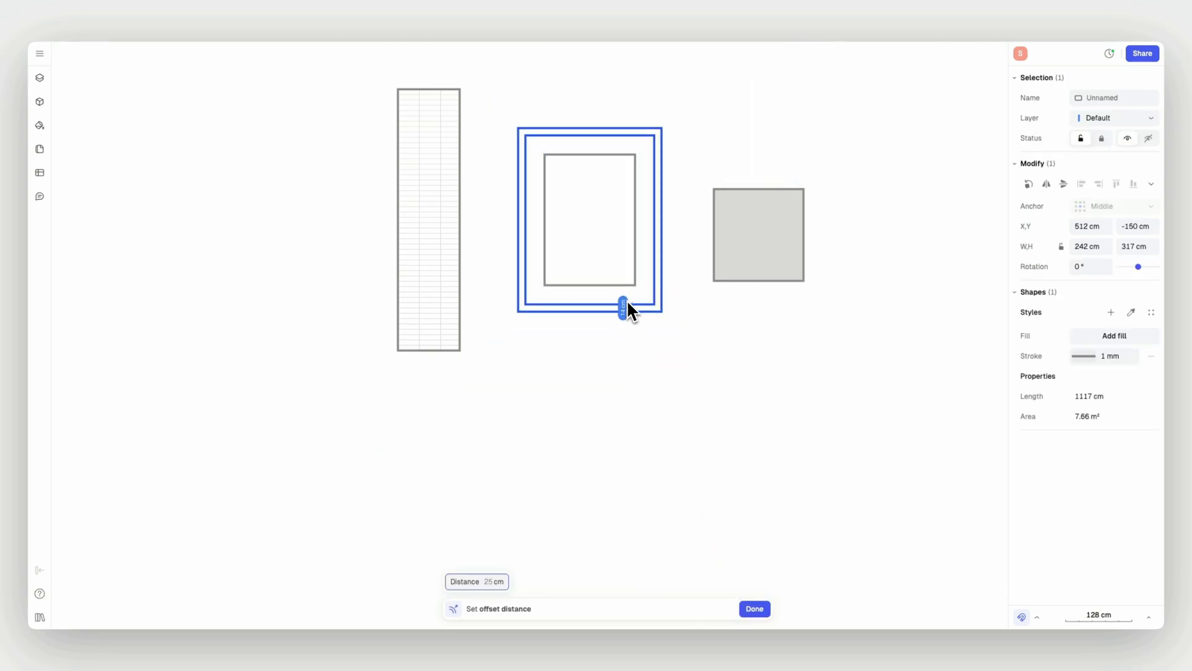
left_click(635, 319)
left_click(642, 359)
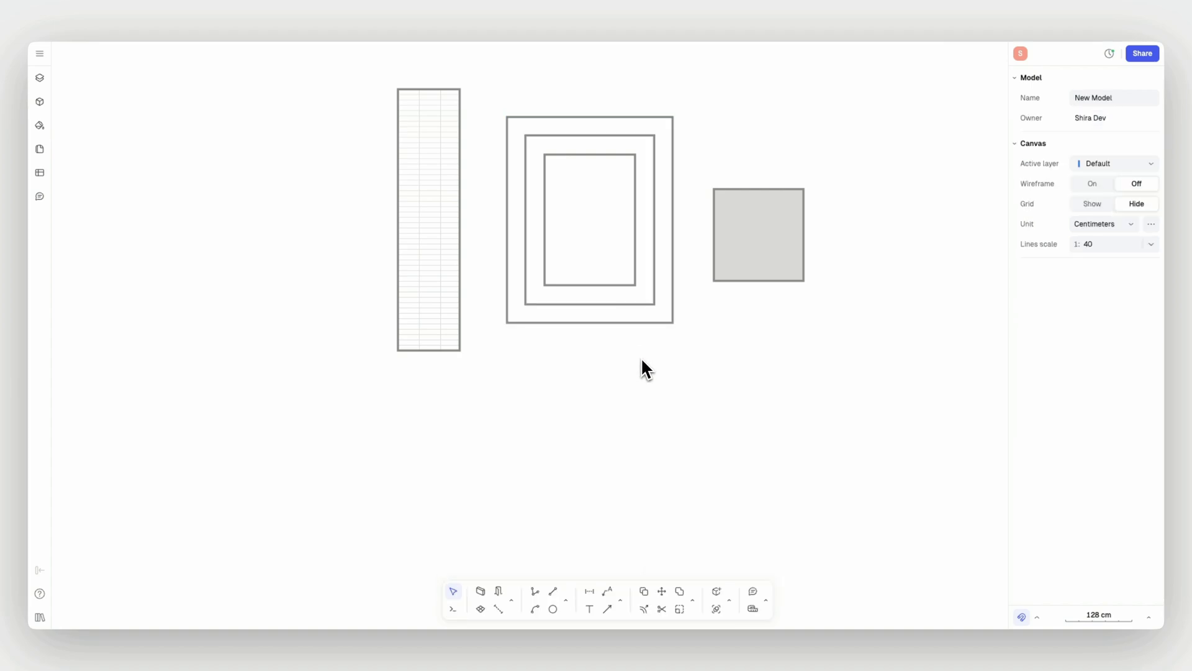
- Copy the grey square from its bottom-left corner to a spot down to the right
left_click(739, 273)
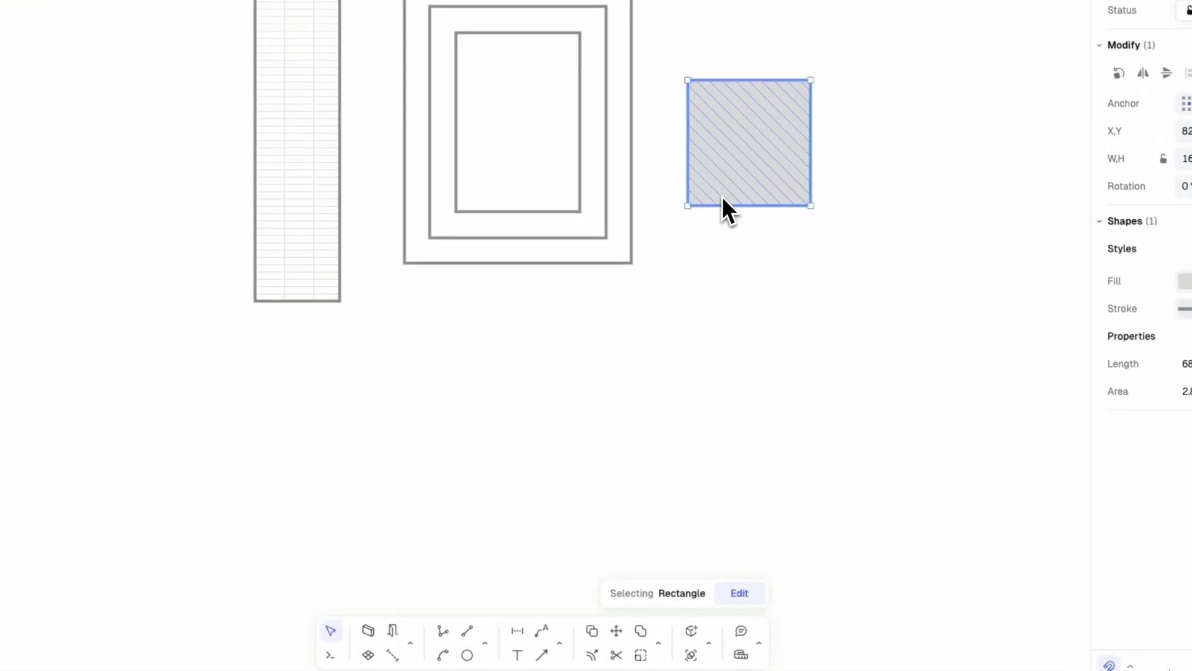
left_click(592, 631)
left_click(688, 204)
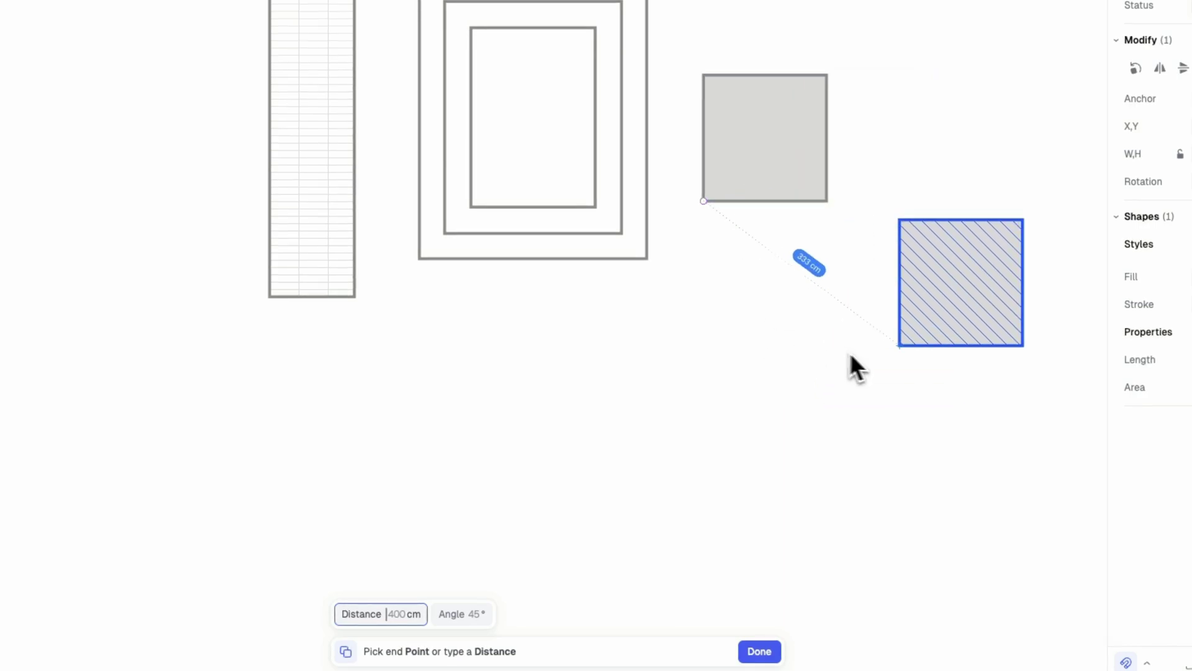
left_click(902, 362)
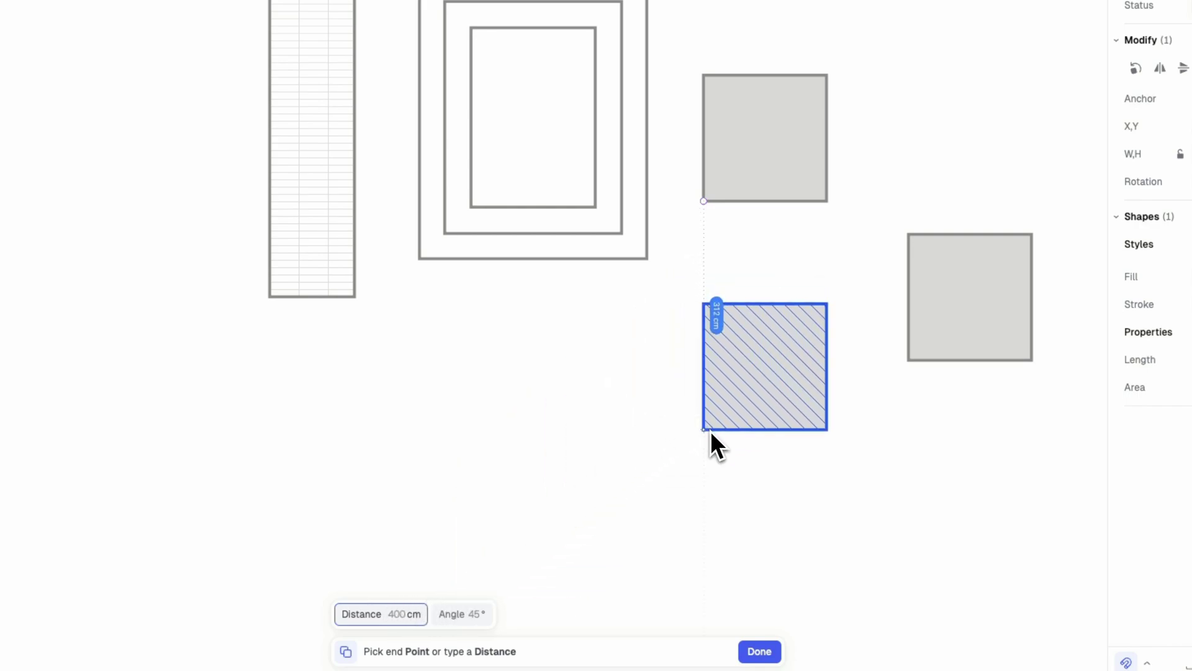
- Place a second copy of the square 350 cm away at a 20° angle
type("350")
key("Tab")
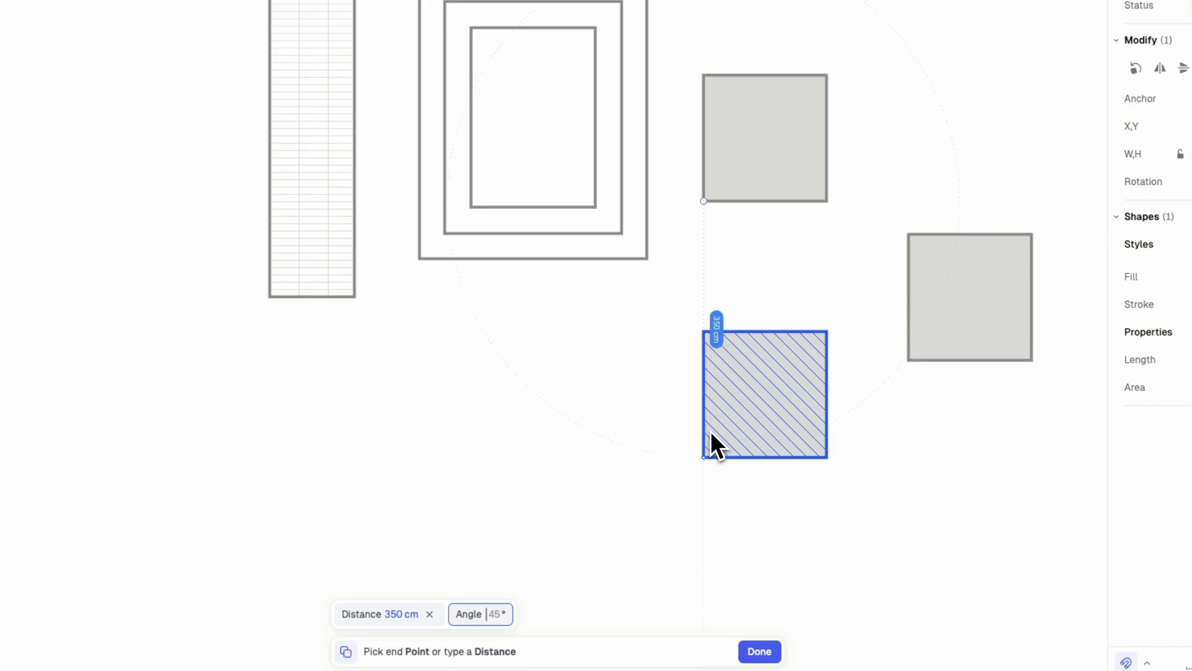
type("20")
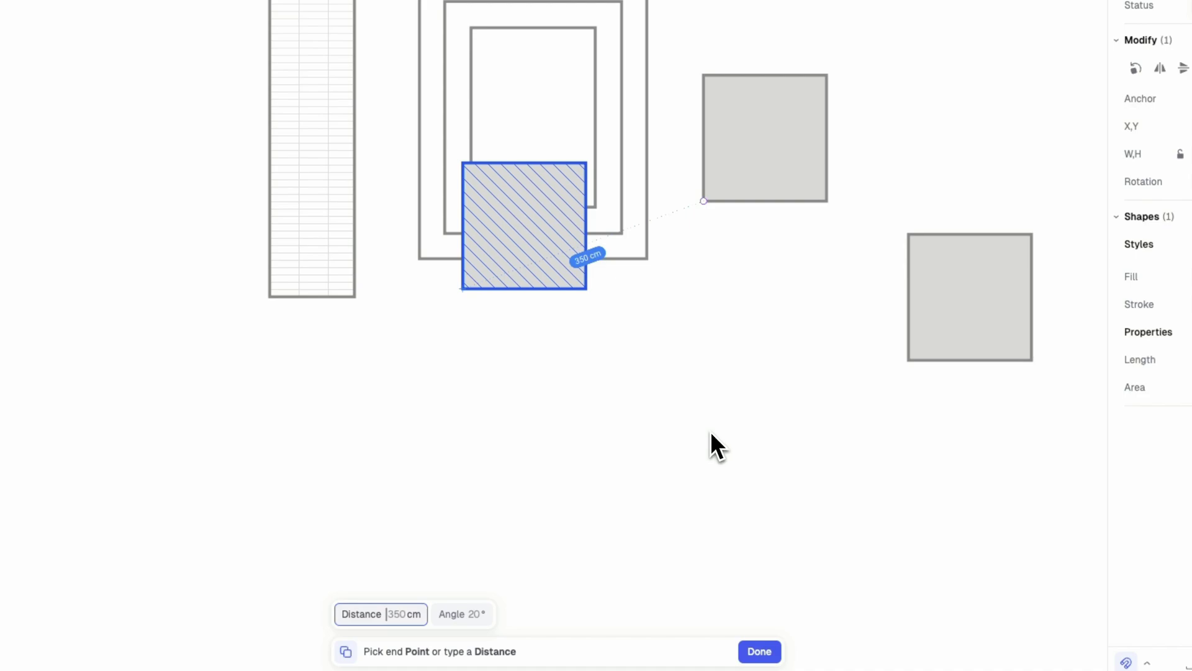
left_click(751, 650)
left_click(718, 465)
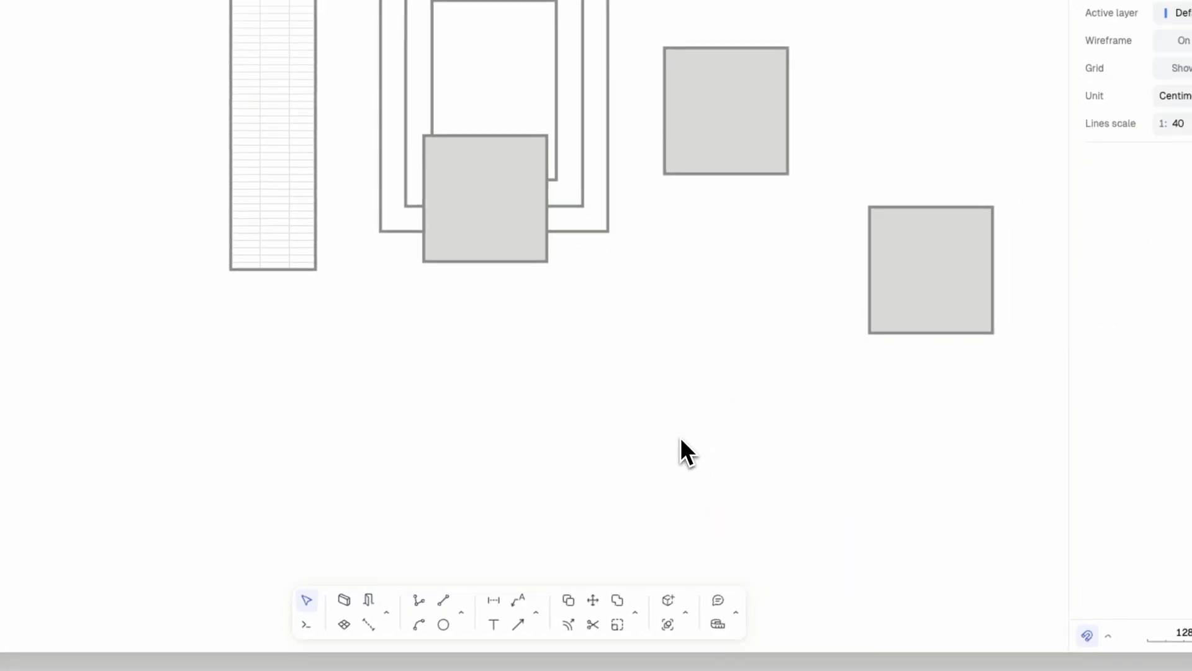
- Move the square overlapping the nested rectangles down below the top grey square
left_click(520, 249)
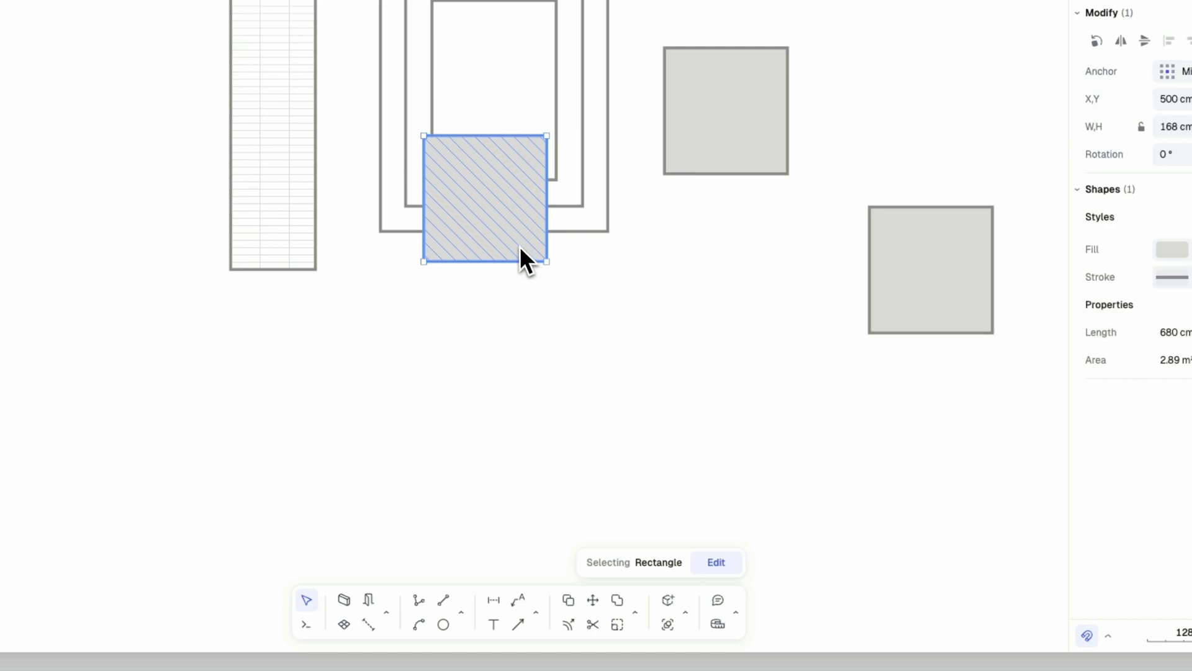
left_click(592, 600)
left_click(546, 261)
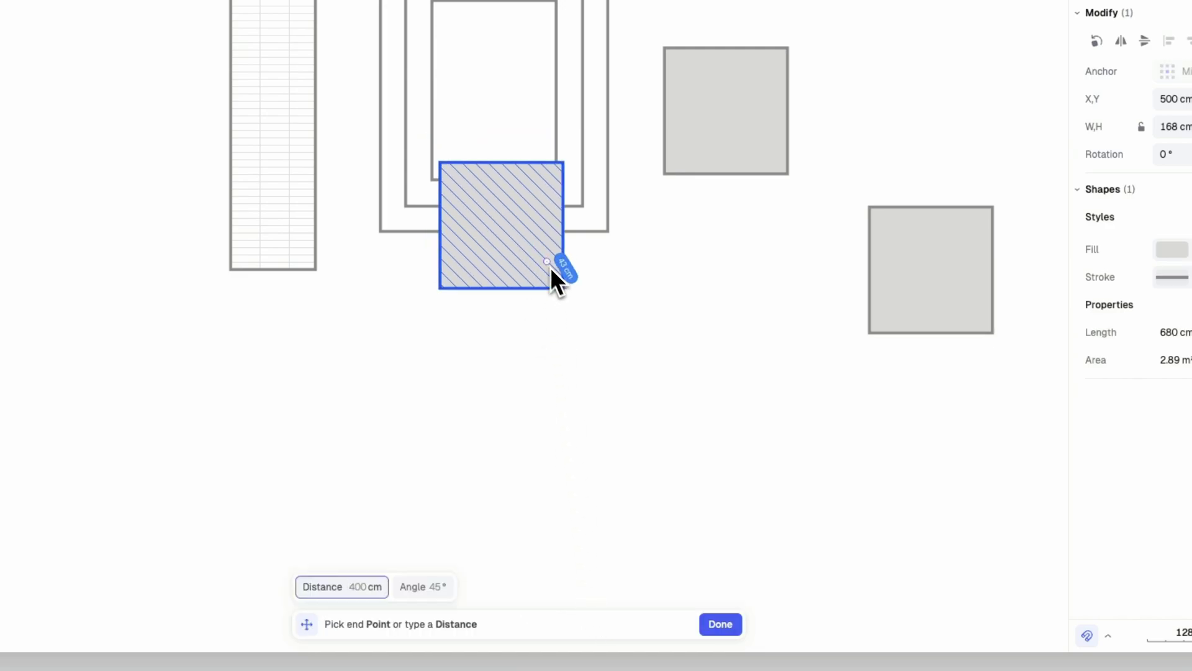
left_click(788, 341)
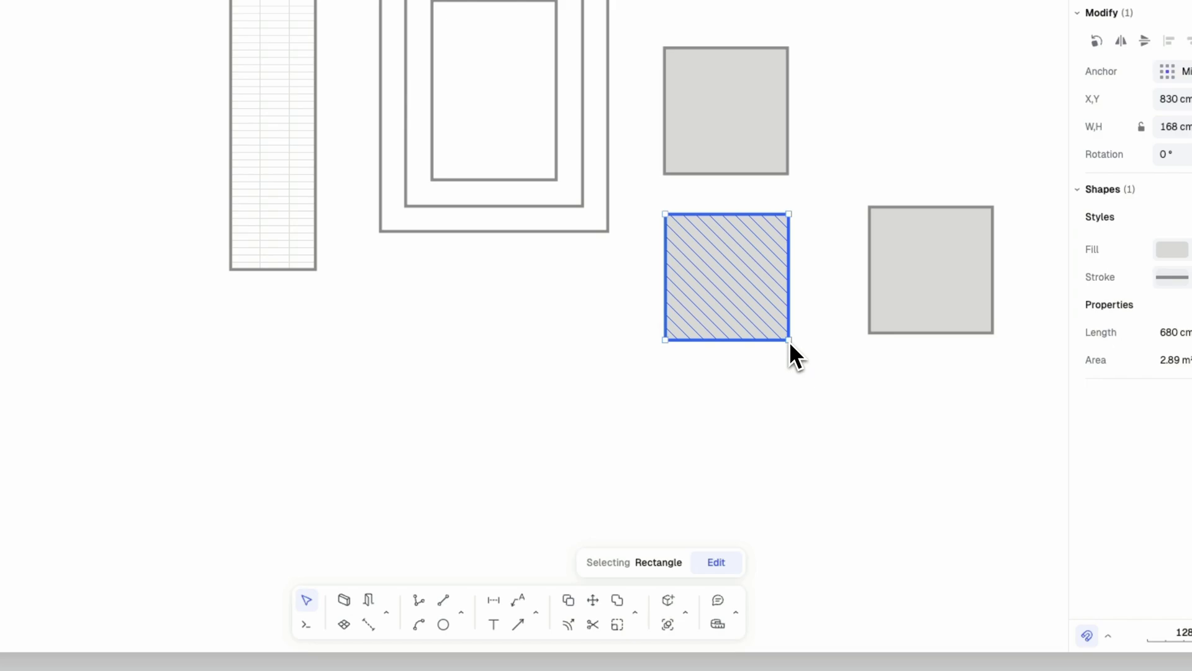
- Shift that square a further 155 cm so it sits slightly left of the top square
left_click(592, 600)
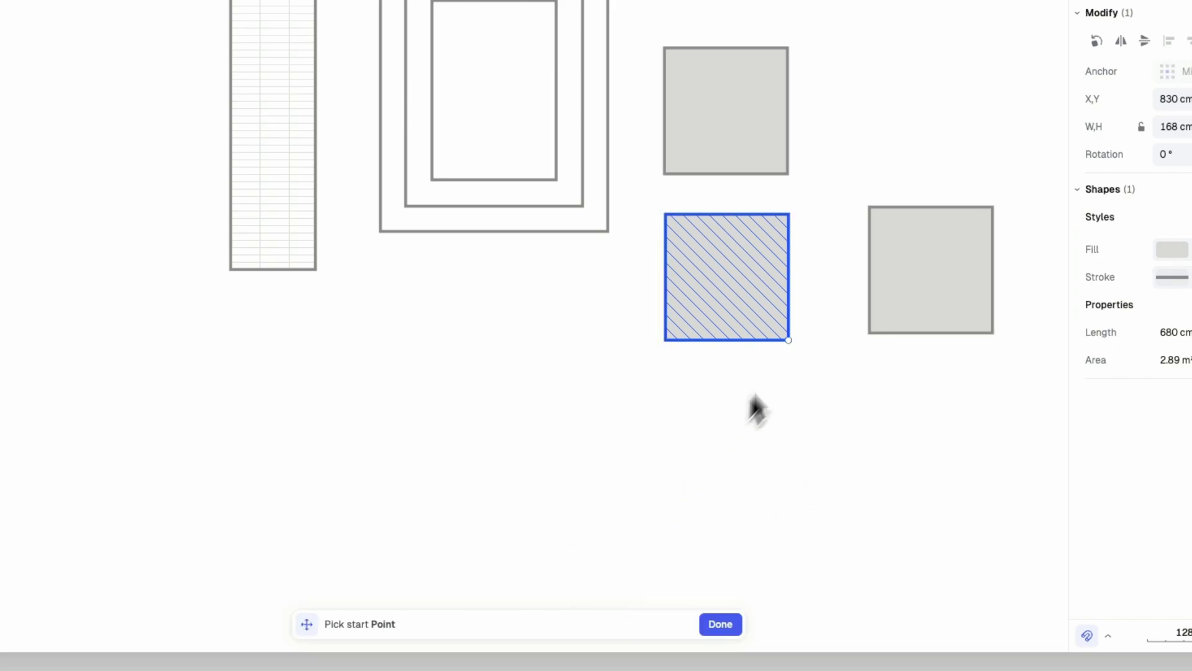
left_click(788, 341)
type("155")
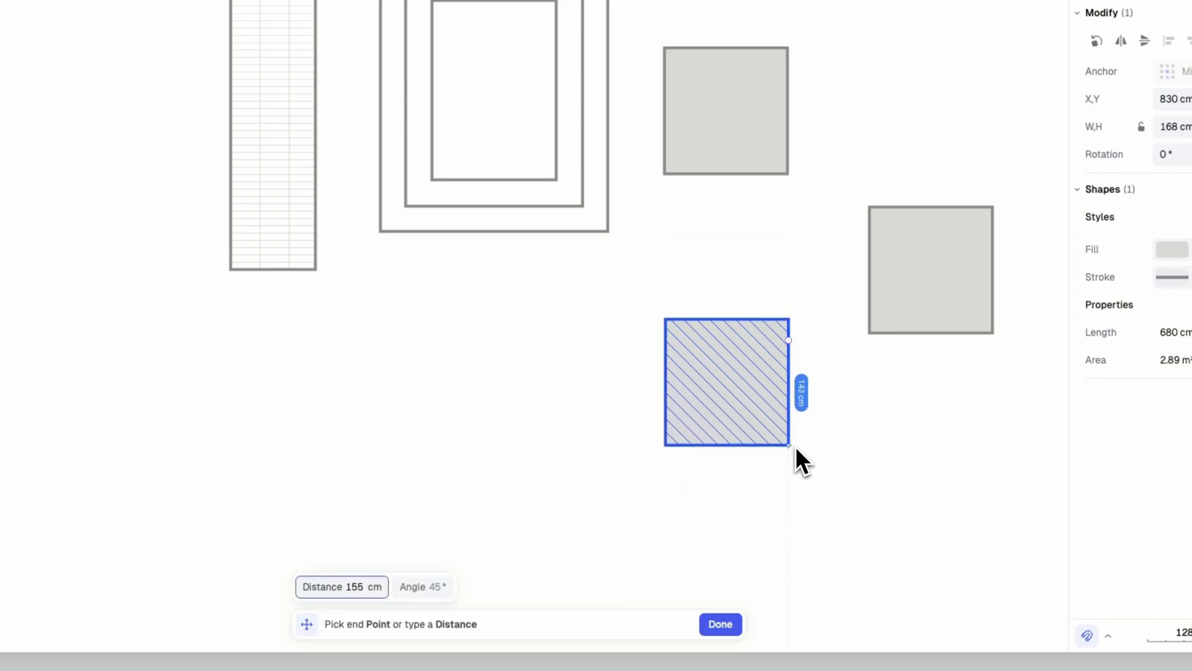
key("Tab")
type("110")
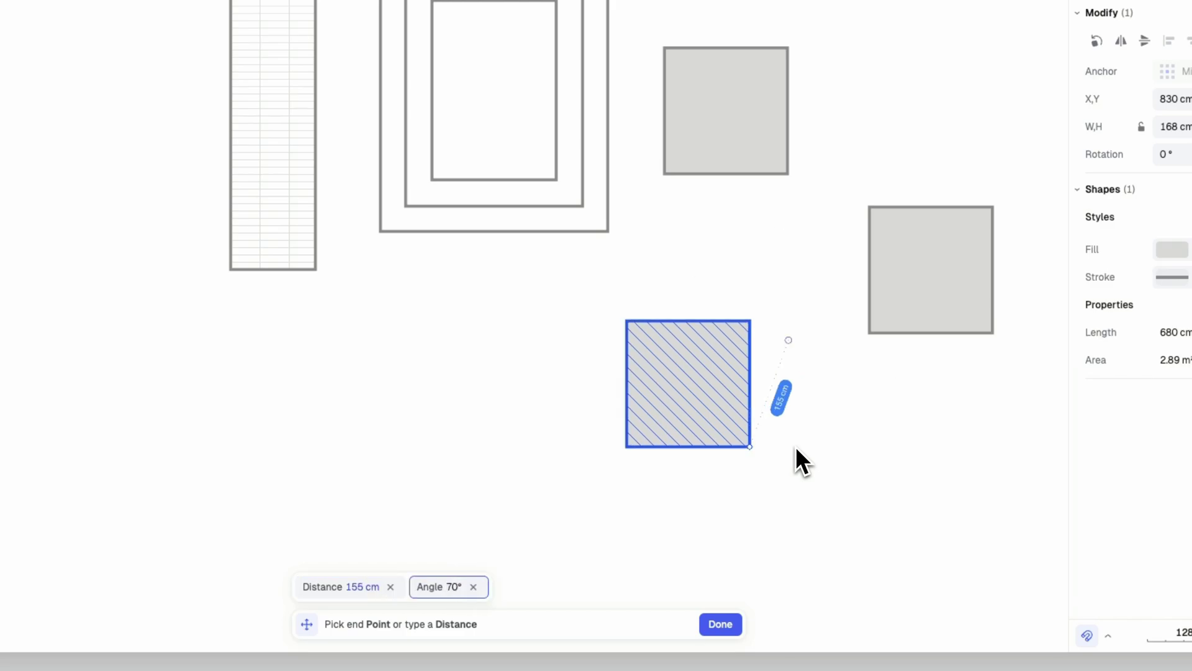
key("Return")
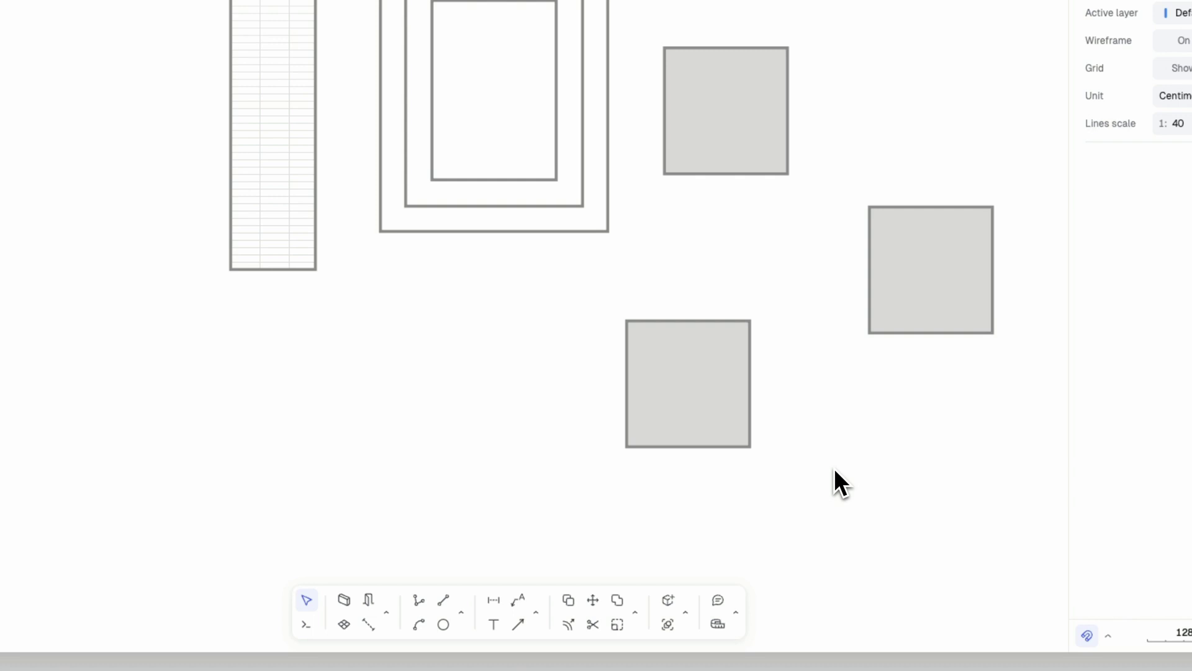
left_click(739, 442)
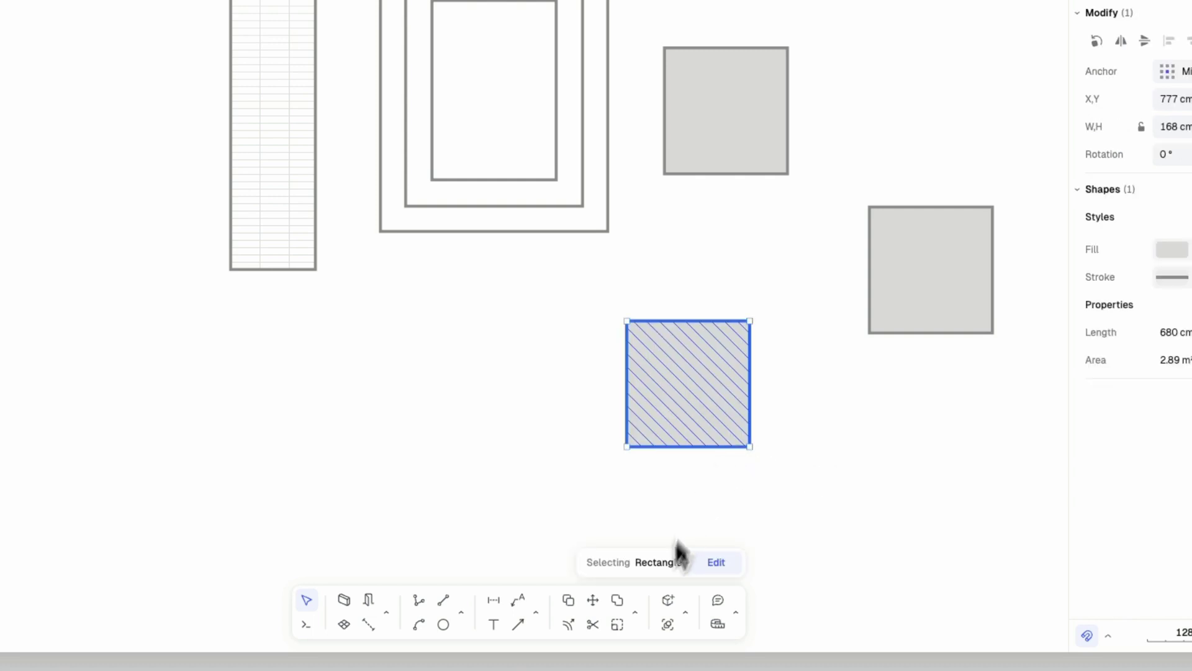
- Inset a 25 cm offset outline inside the bottom grey square
left_click(636, 613)
left_click(671, 483)
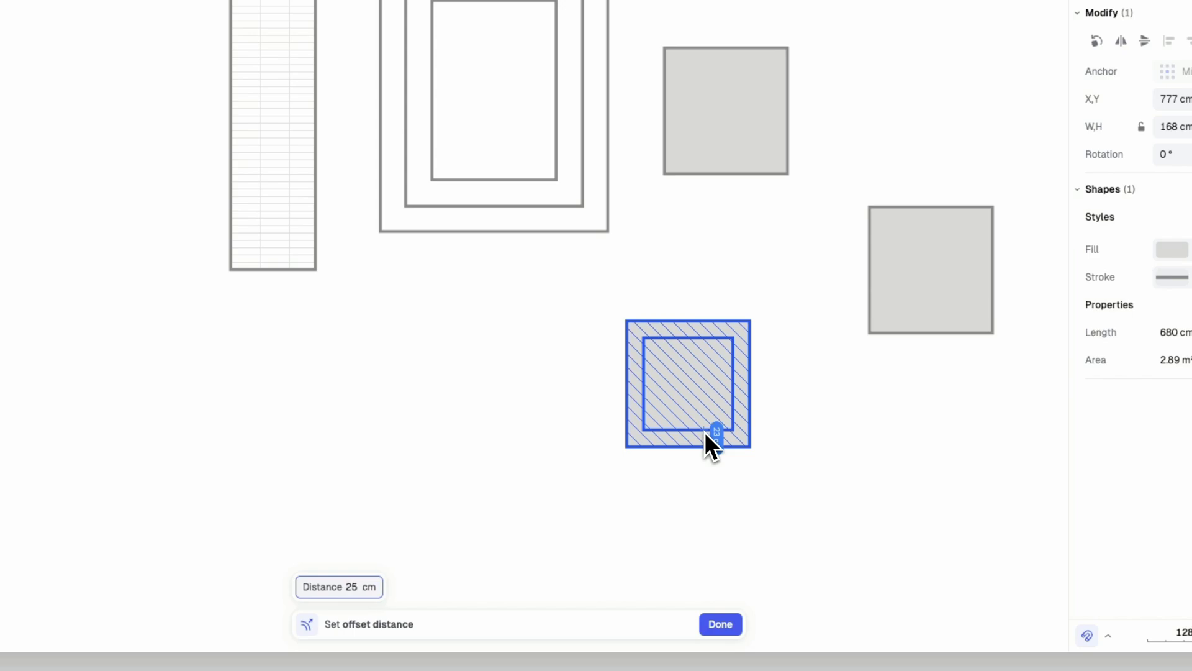
key("Return")
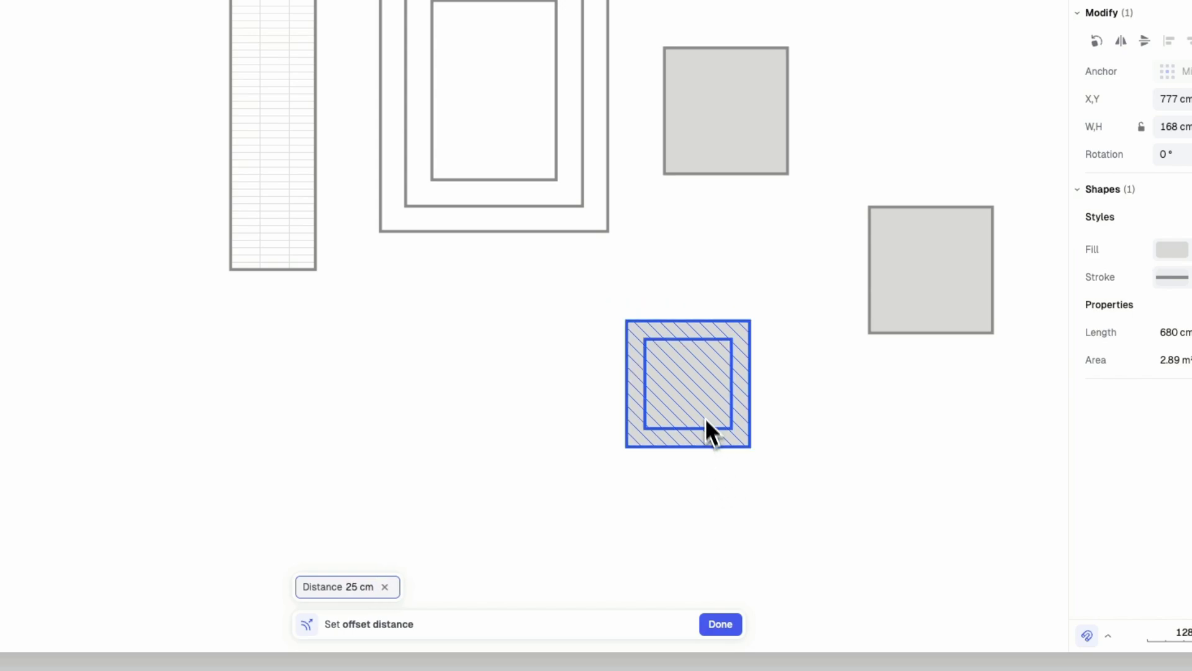
left_click(704, 415)
left_click(742, 462)
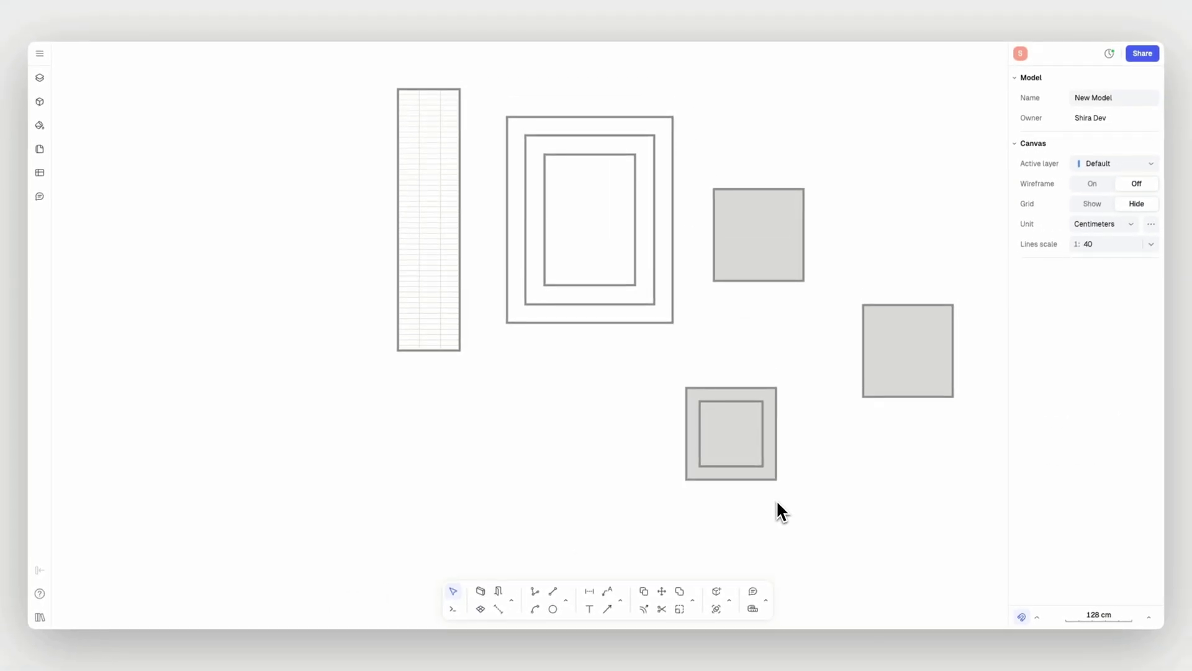
- Shift the two inner rectangles left and trim the overlapping edges with the outer rectangle
left_click_drag(553, 248, 540, 289)
left_click(506, 288, "shift")
left_click(692, 601)
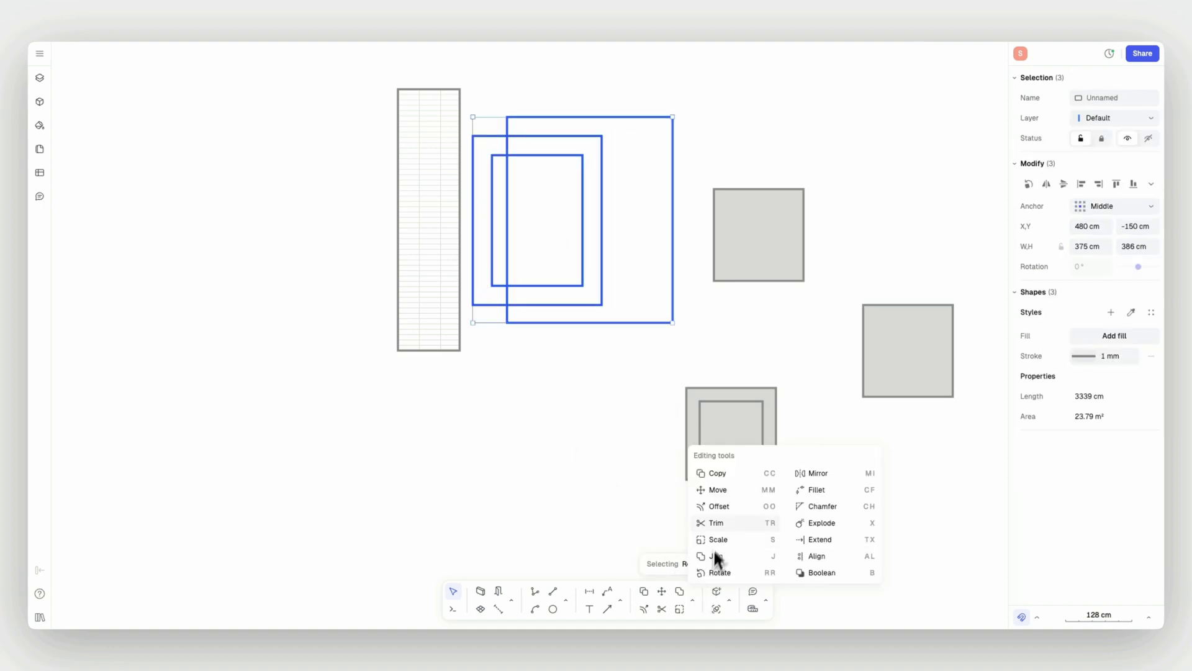
left_click(707, 520)
left_click(507, 226)
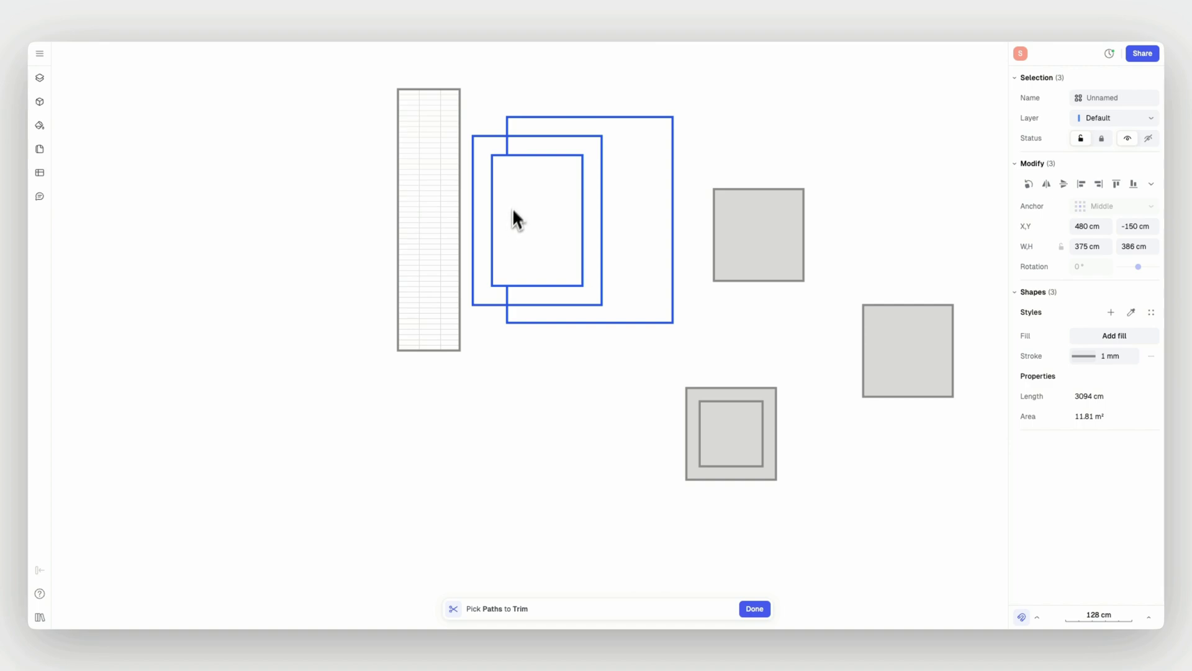
left_click(536, 141)
left_click(754, 609)
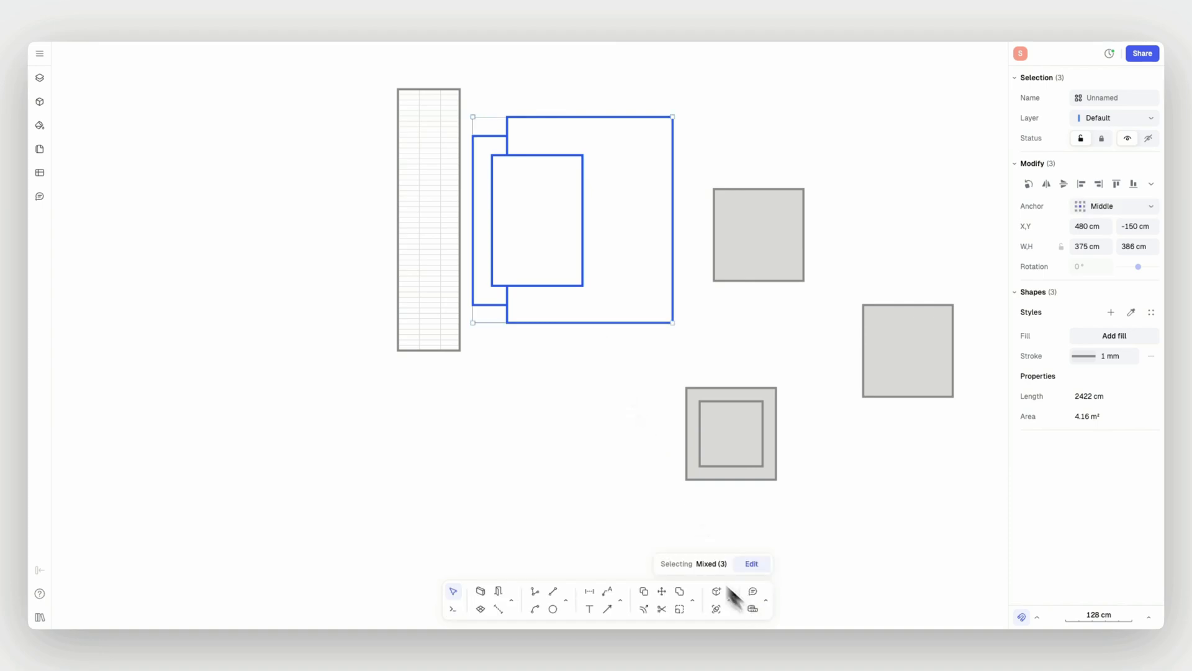
left_click(601, 478)
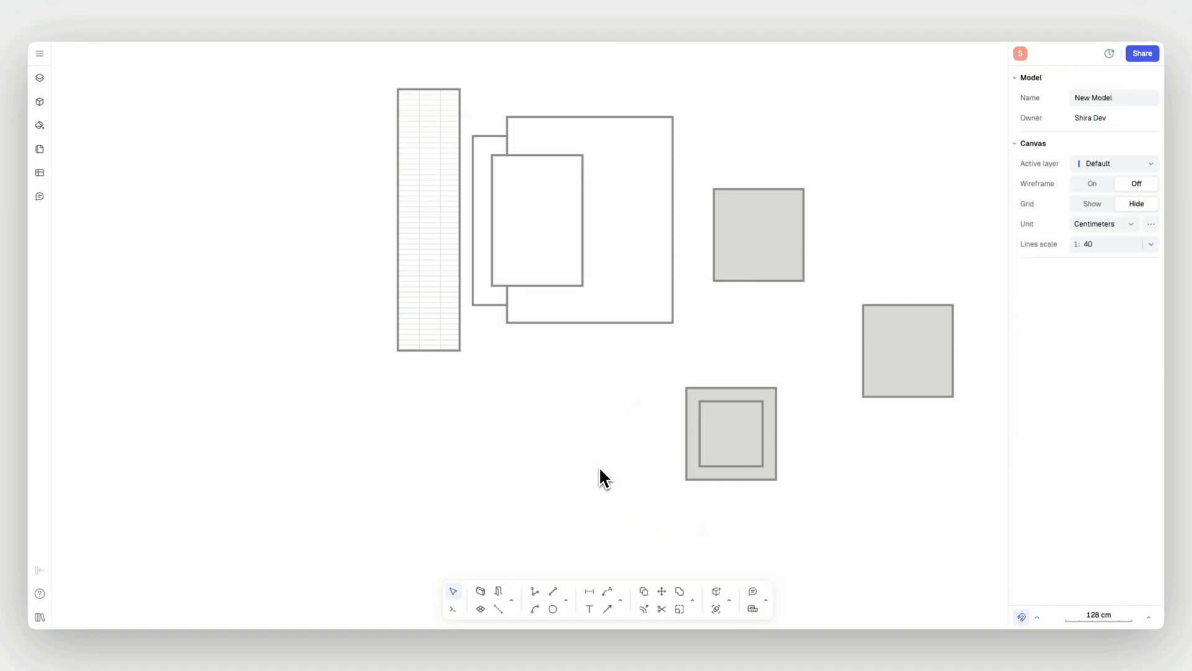
- Scale the three interlocking rectangles from their bottom-right corner using a 150 cm reference distance
left_click_drag(683, 95, 470, 351)
left_click(693, 601)
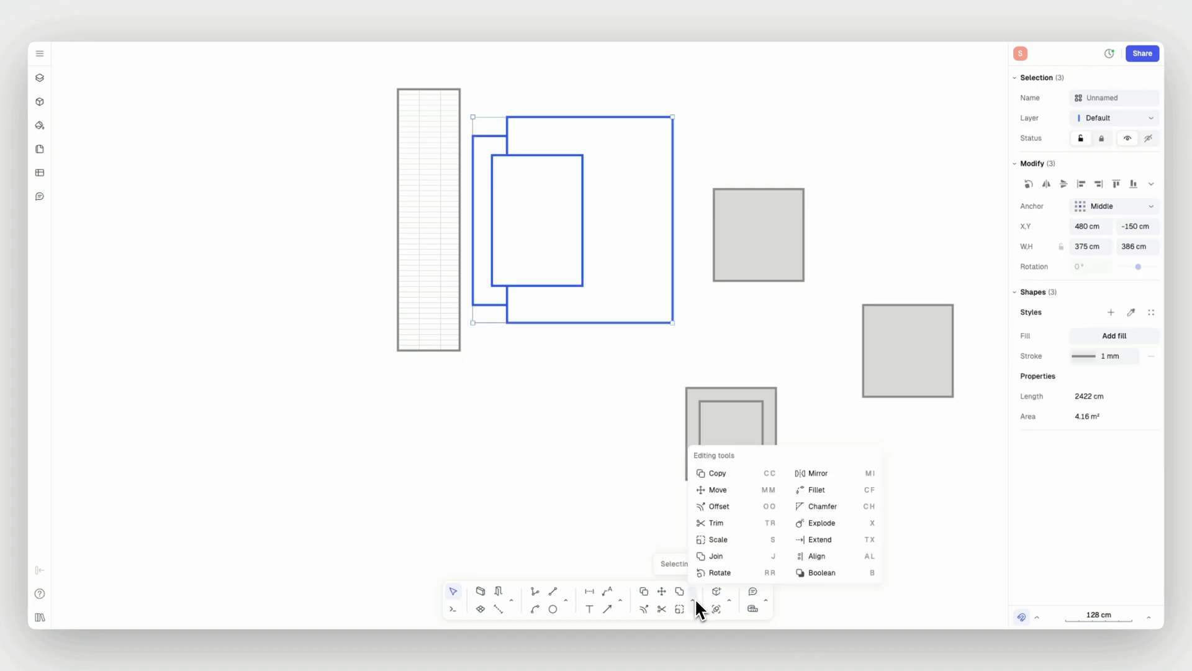
left_click(717, 540)
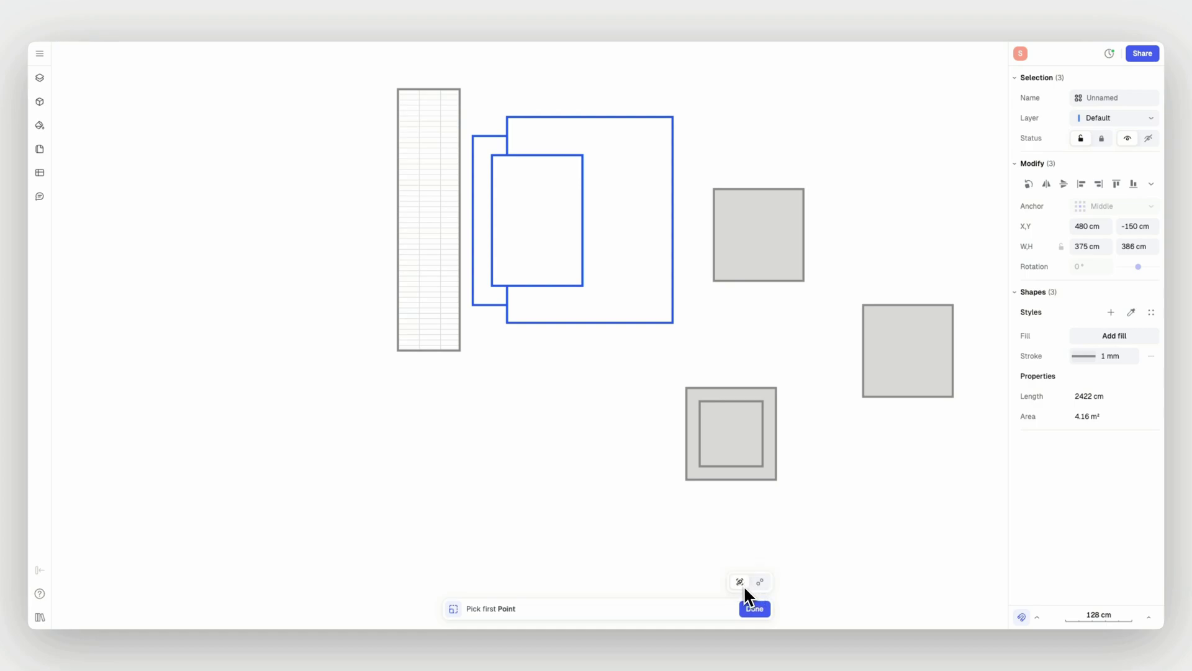
left_click(672, 323)
left_click(507, 323)
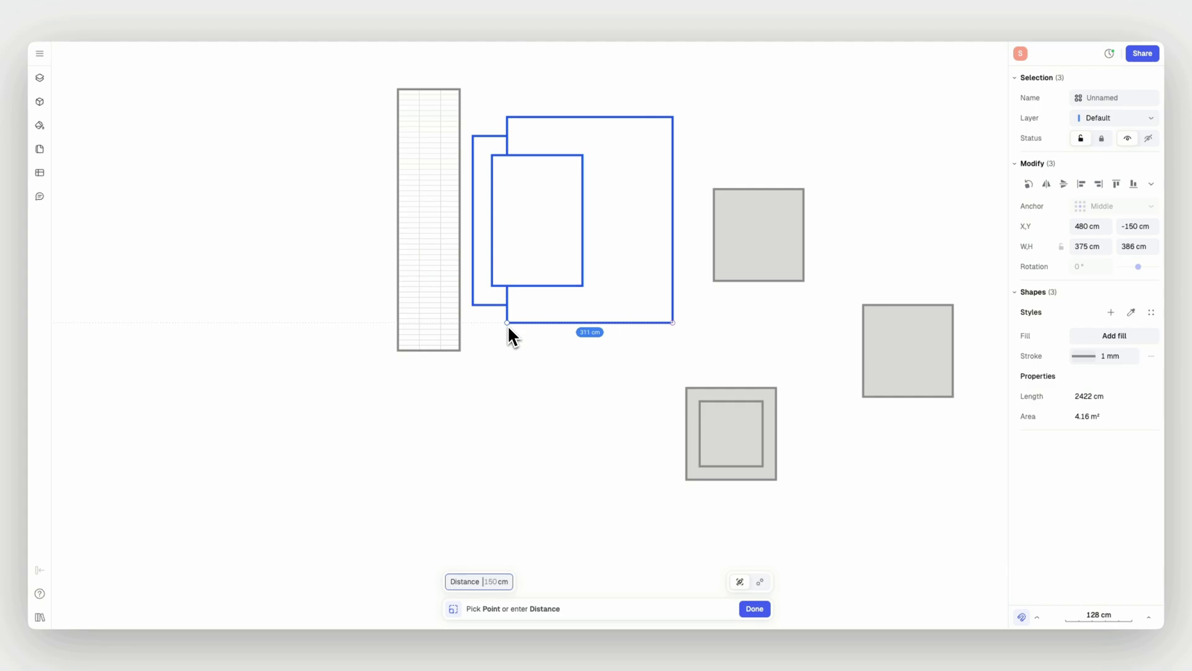
left_click(550, 329)
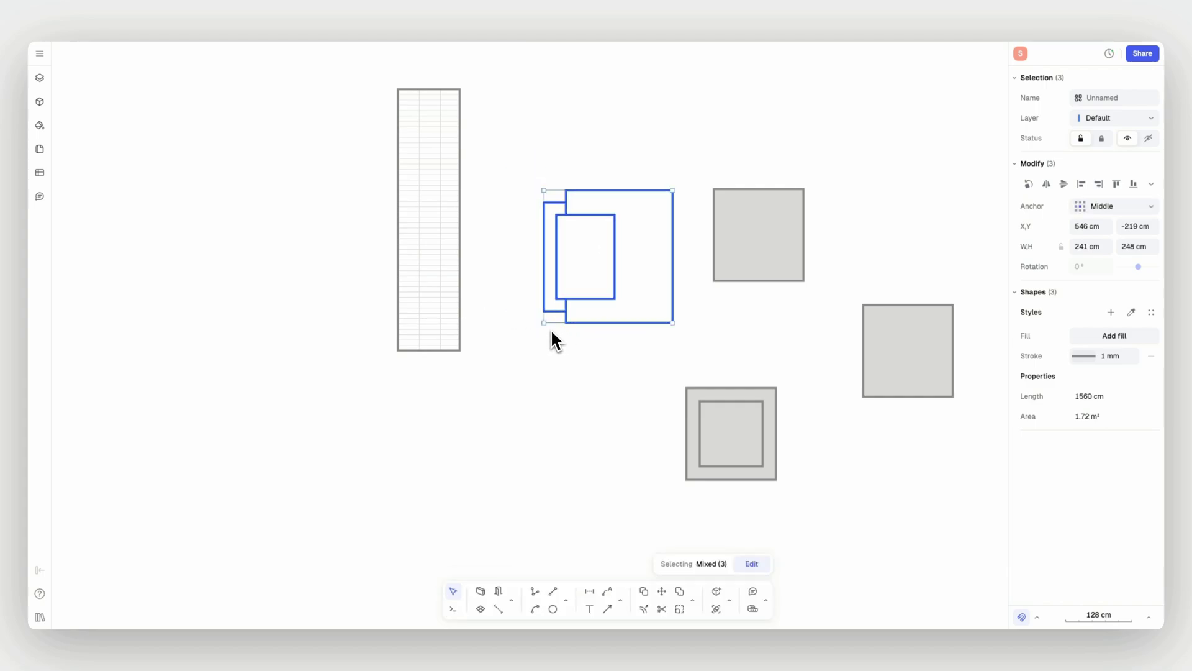
key("Escape")
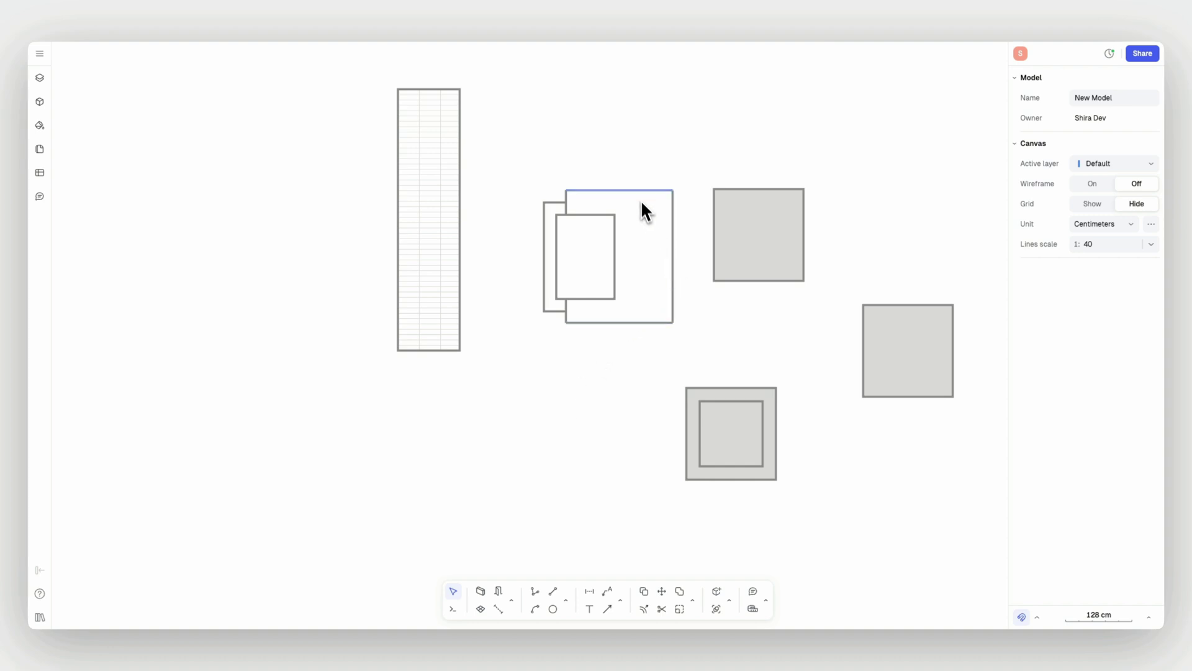
- Join the trimmed large rectangle's pieces into one path and drag it right toward the grey square
left_click_drag(676, 192, 648, 346)
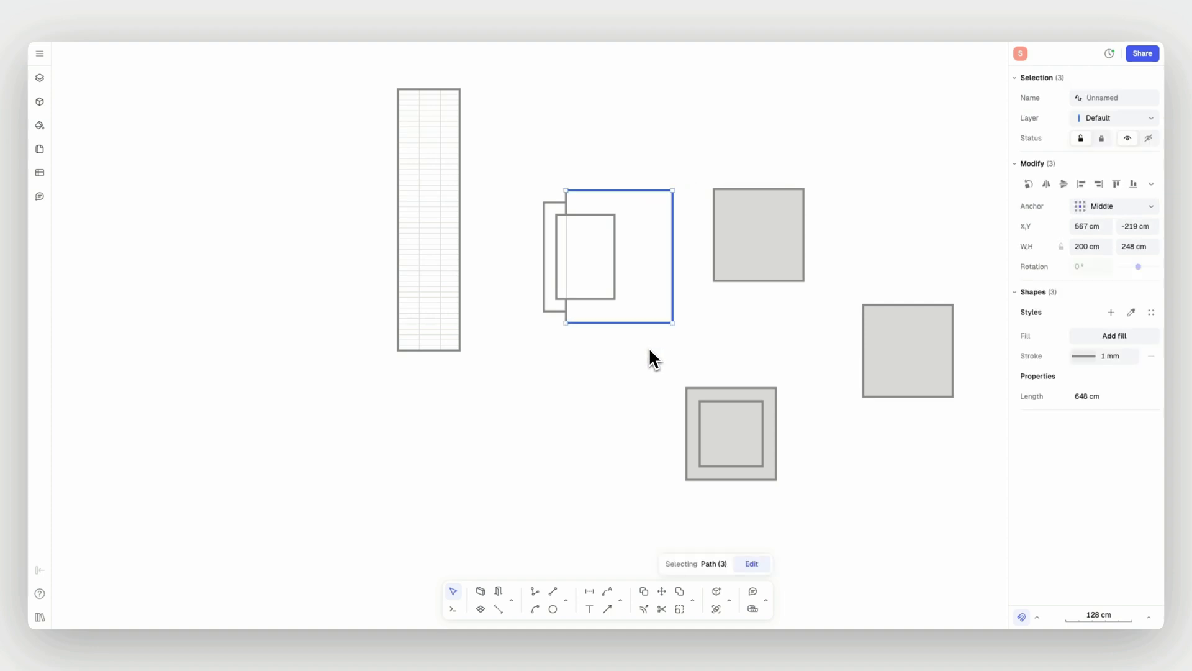
left_click(694, 599)
left_click(714, 555)
left_click_drag(629, 325, 665, 300)
left_click(628, 371)
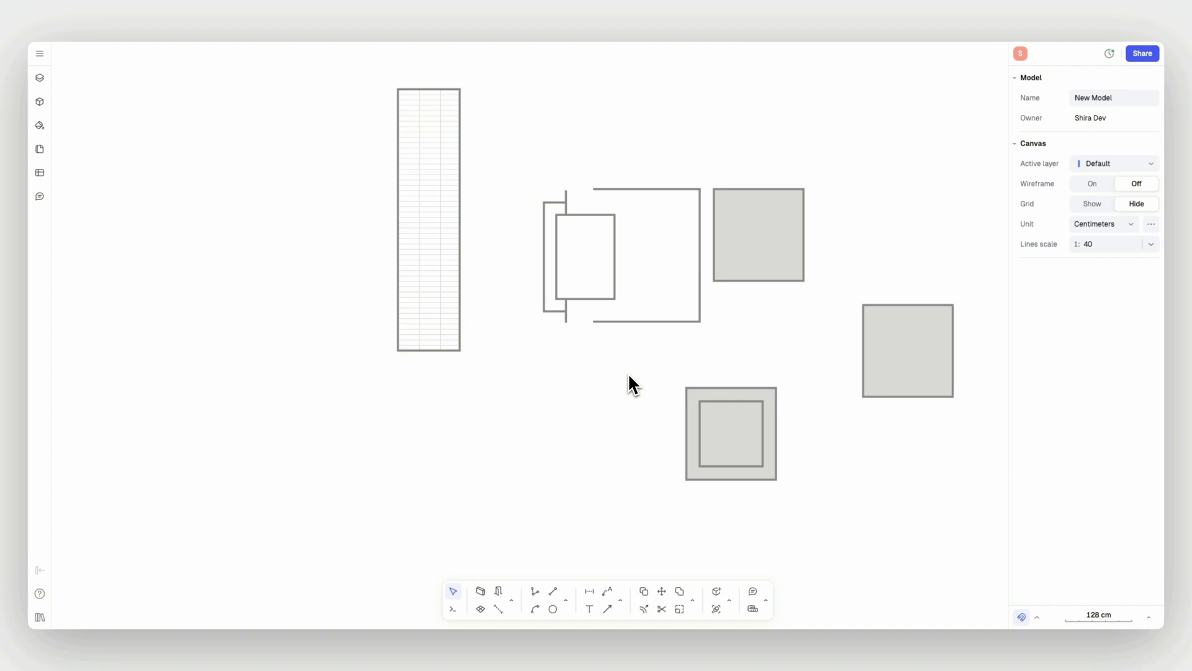
left_click(453, 328)
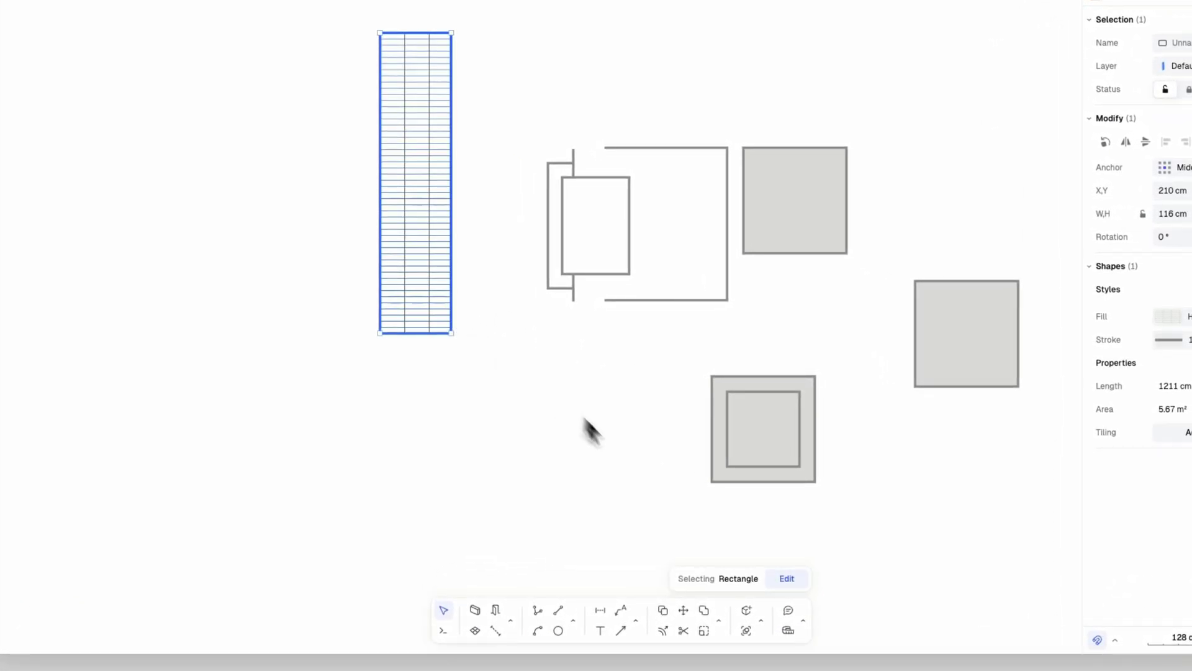
left_click(719, 621)
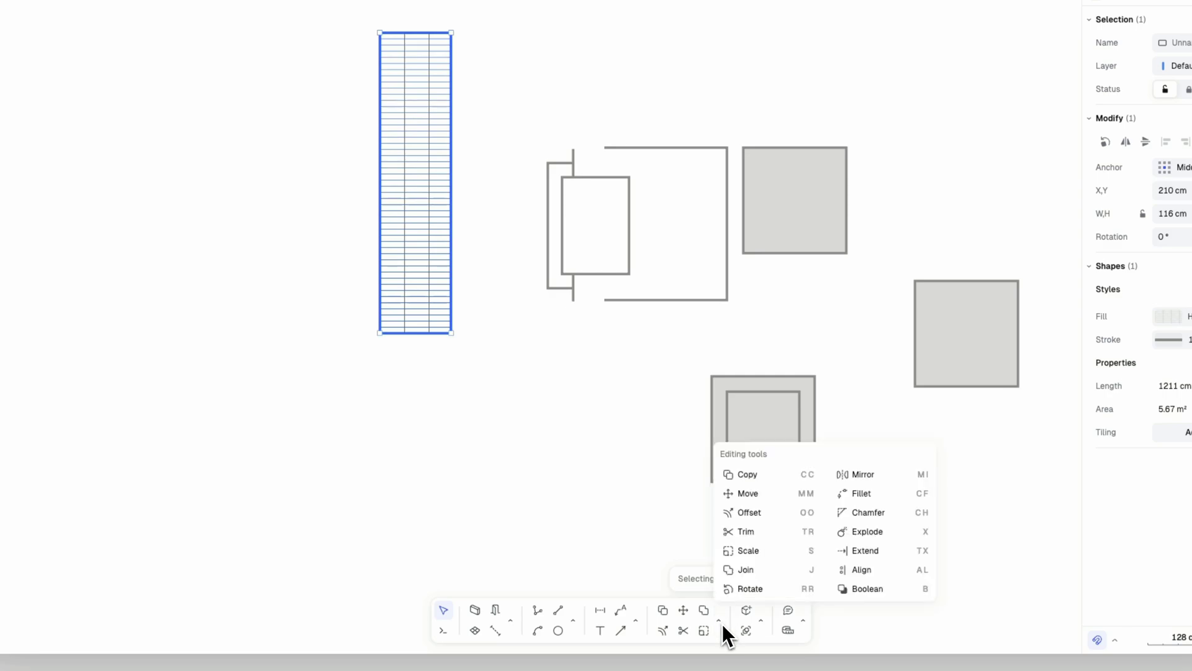
- Rotate the tall hatched rectangle 90° about its bottom-left corner
left_click(748, 588)
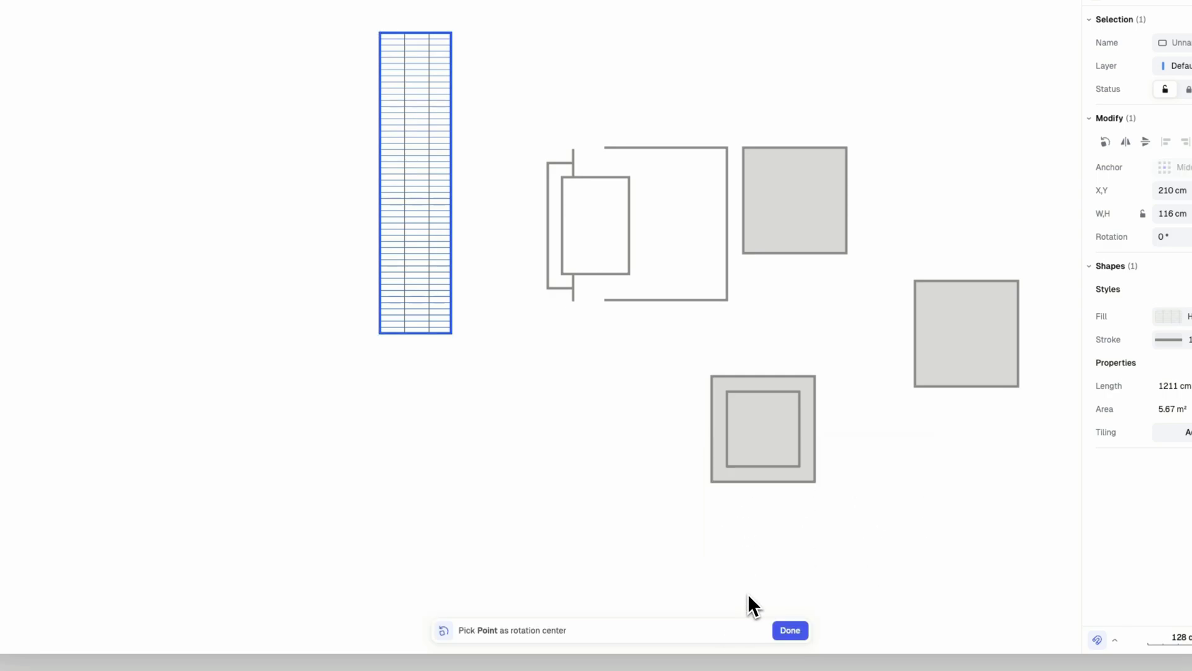
left_click(380, 333)
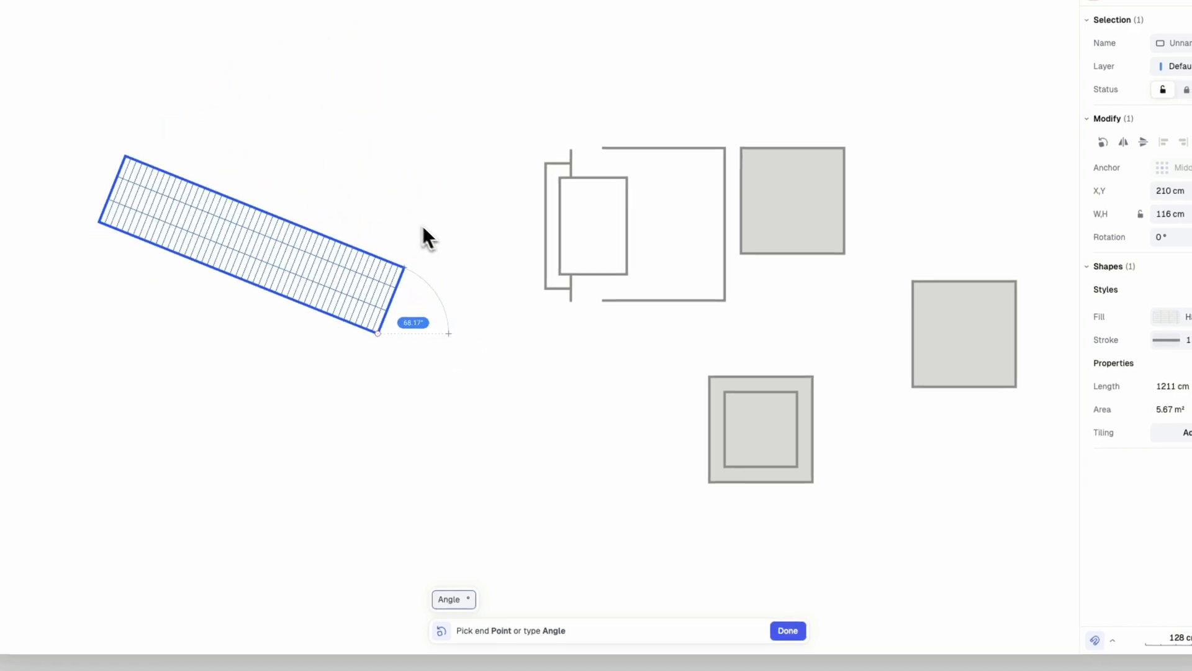
type("90")
key("Return")
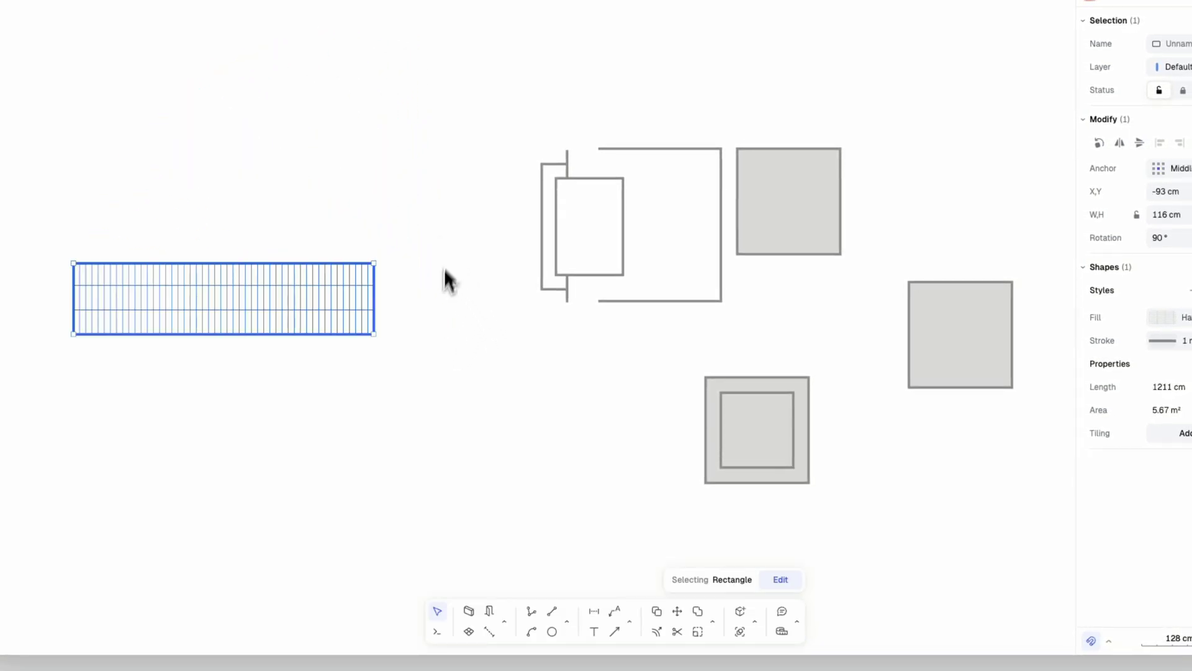
left_click(442, 377)
left_click(352, 325)
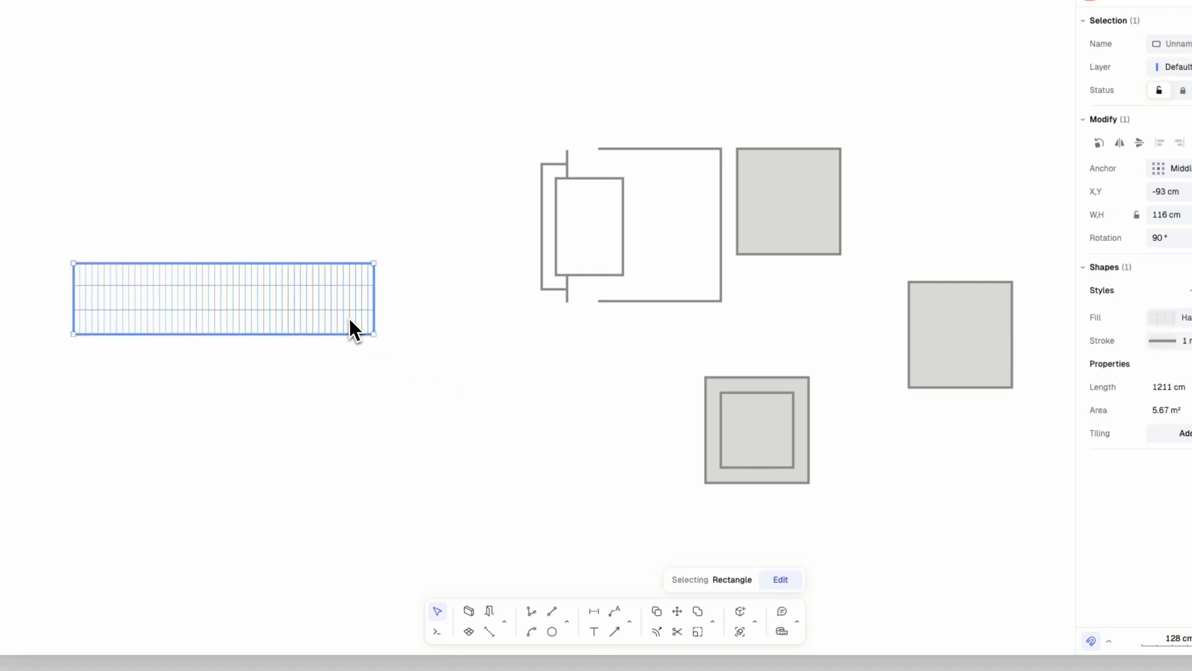
left_click(713, 622)
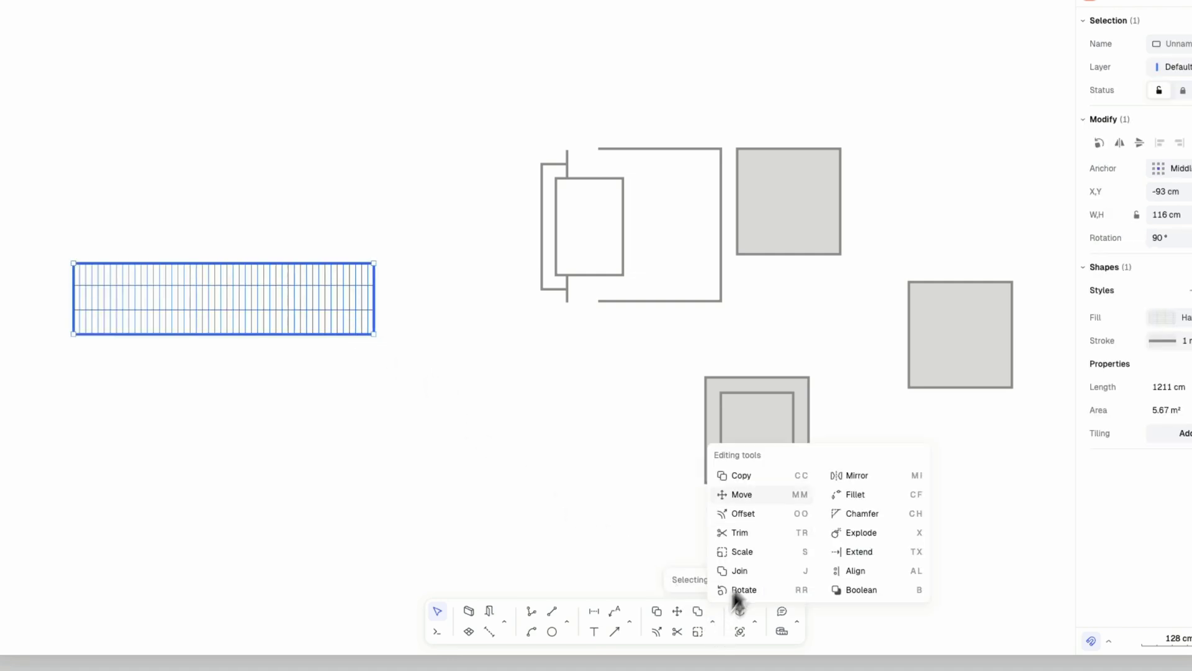
- Mirror the hatched rectangle across its bottom edge without keeping the original
left_click(849, 477)
left_click(72, 334)
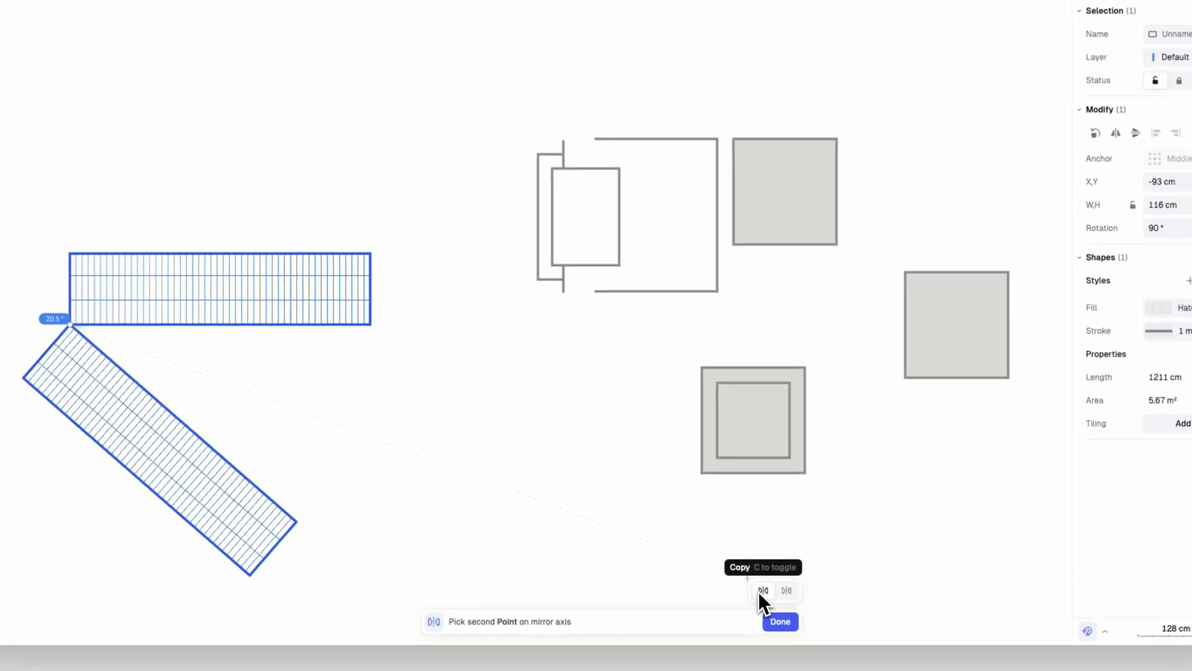
left_click(786, 590)
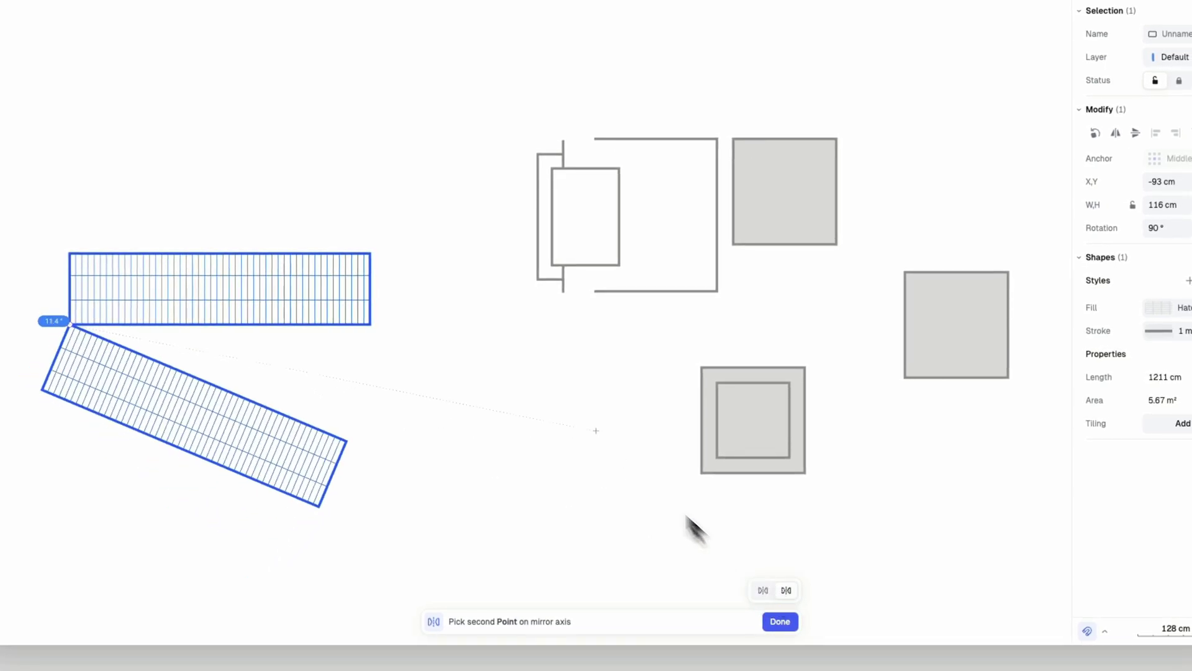
left_click(468, 341)
key("Escape")
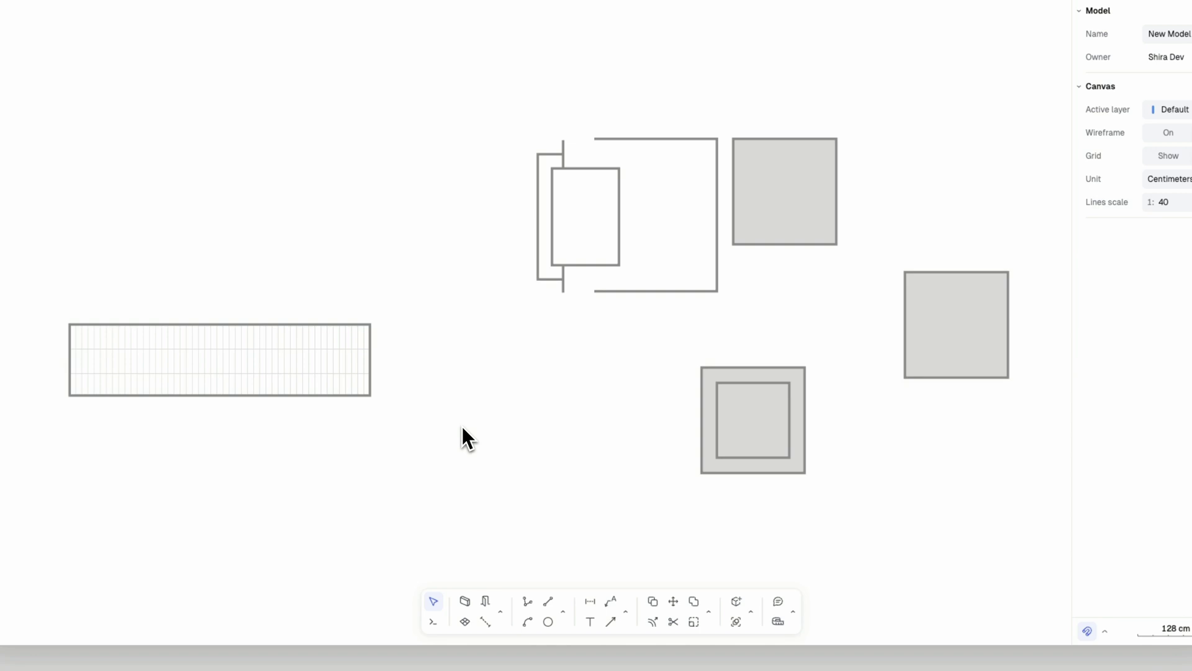
- Fillet all four corners of the hatched rectangle, reducing it to 1158 cm length and 5.59 m² area
left_click(345, 393)
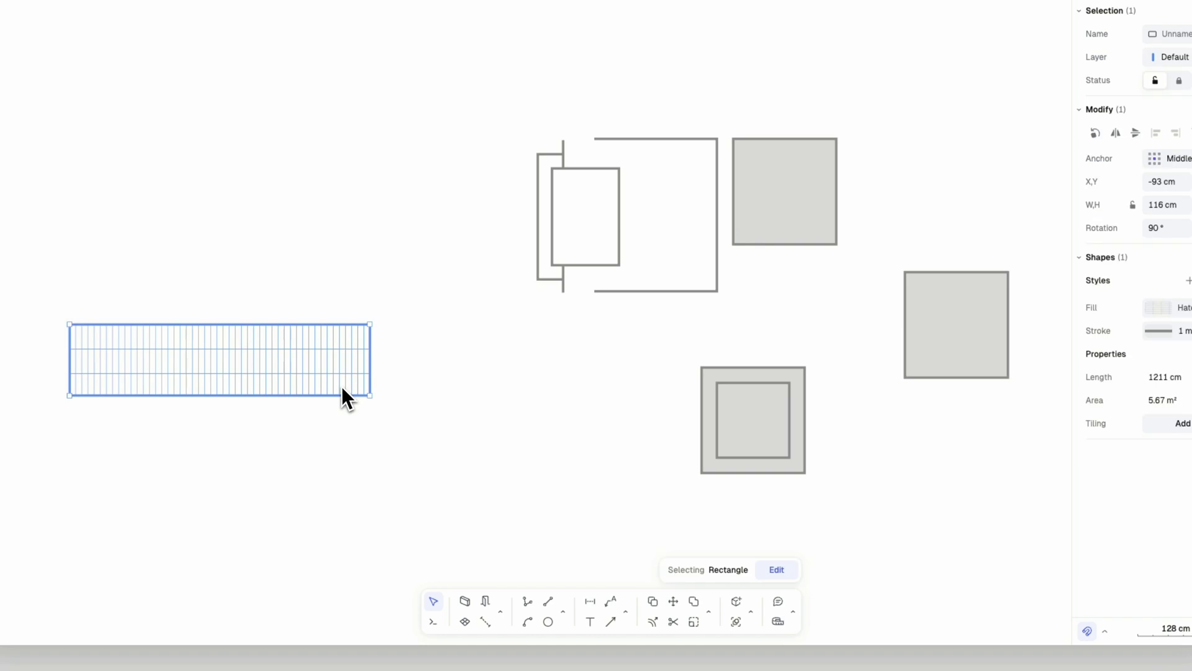
left_click(708, 612)
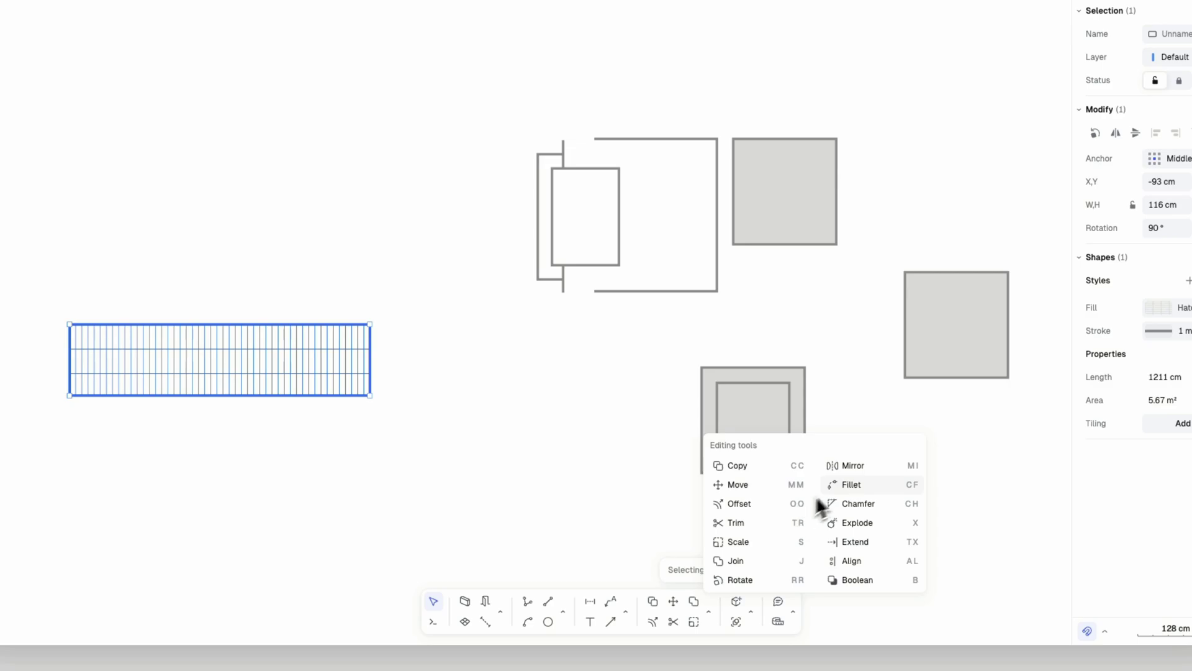
left_click(832, 485)
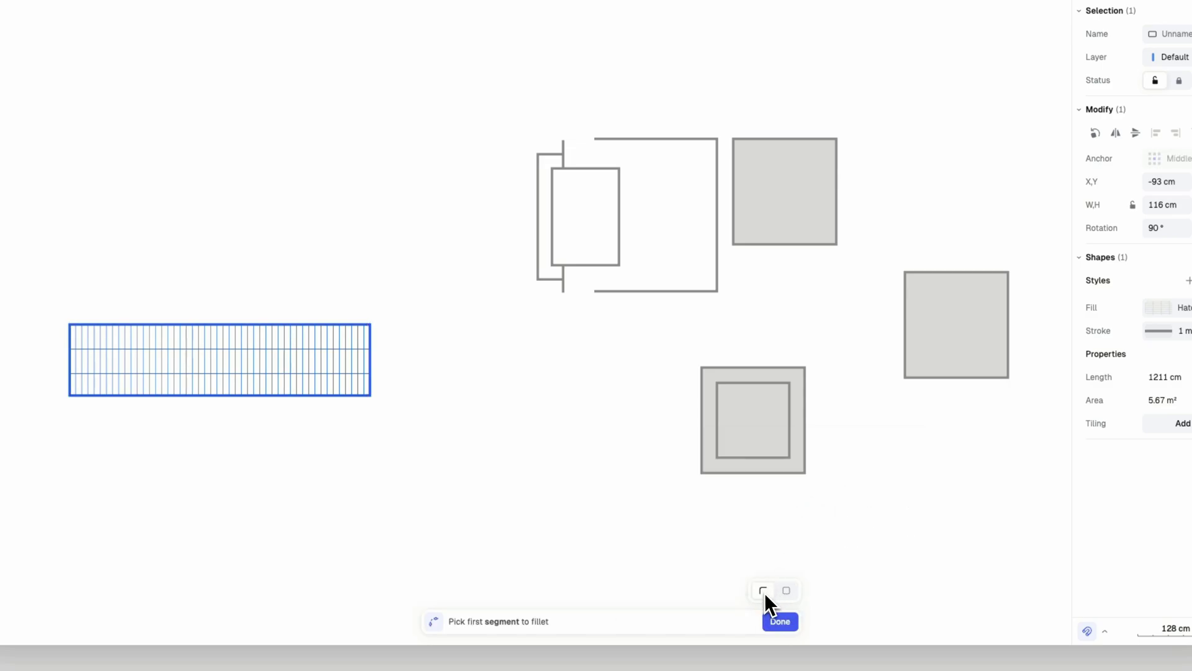
left_click(786, 591)
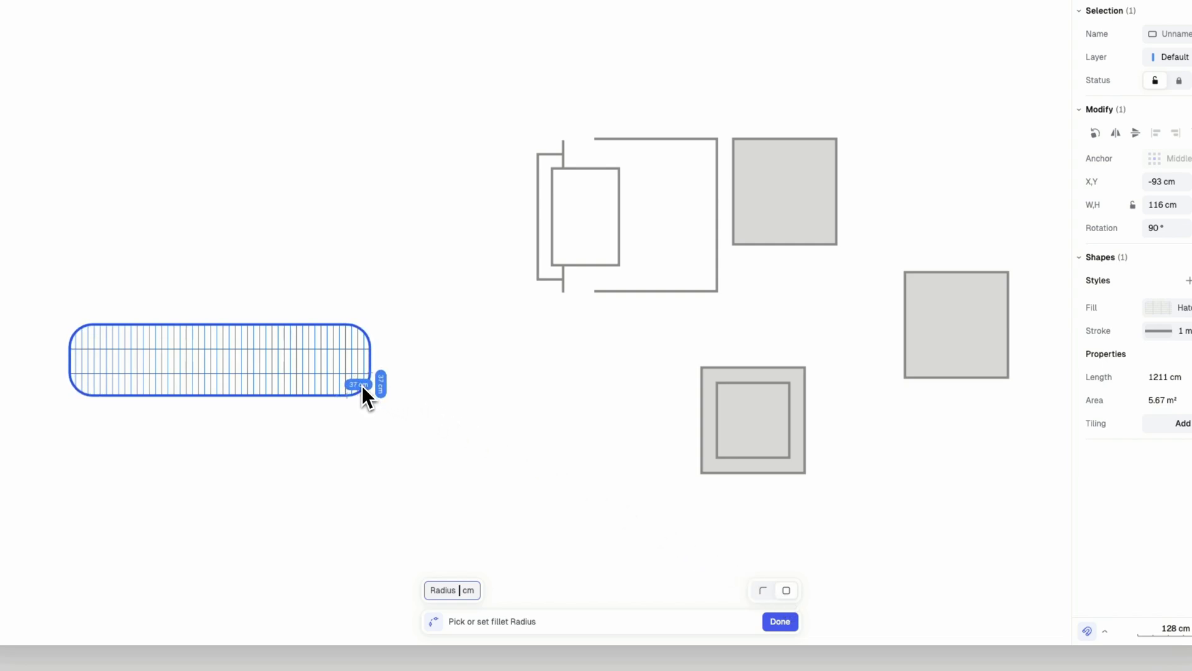
left_click(360, 385)
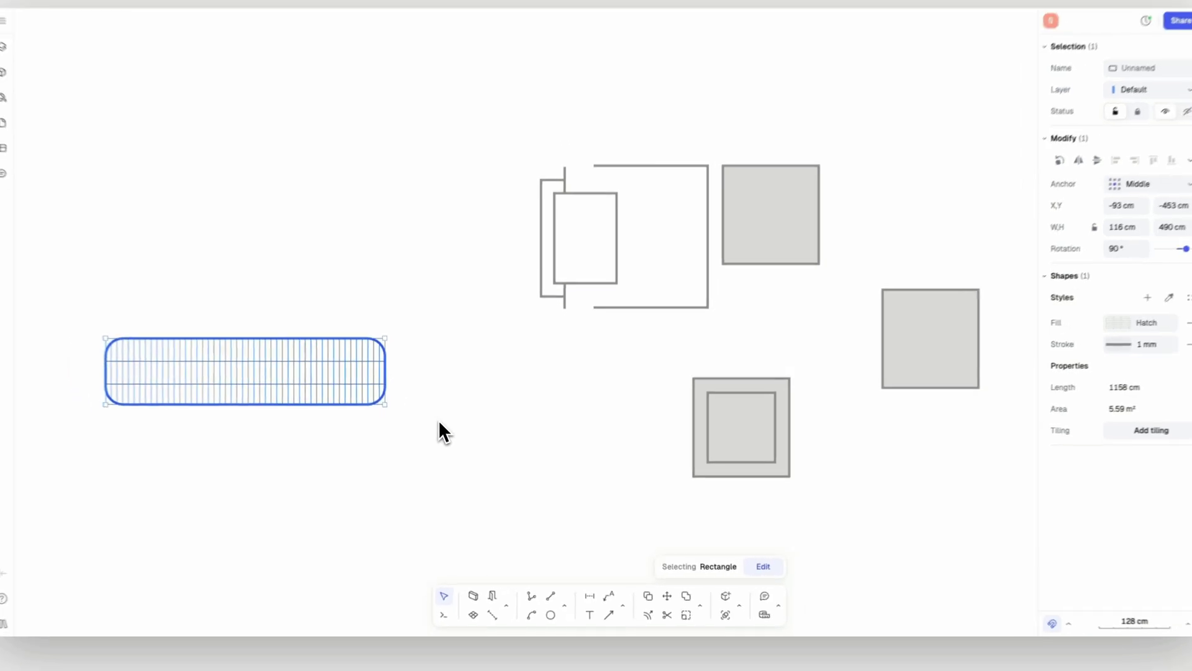
left_click(438, 420)
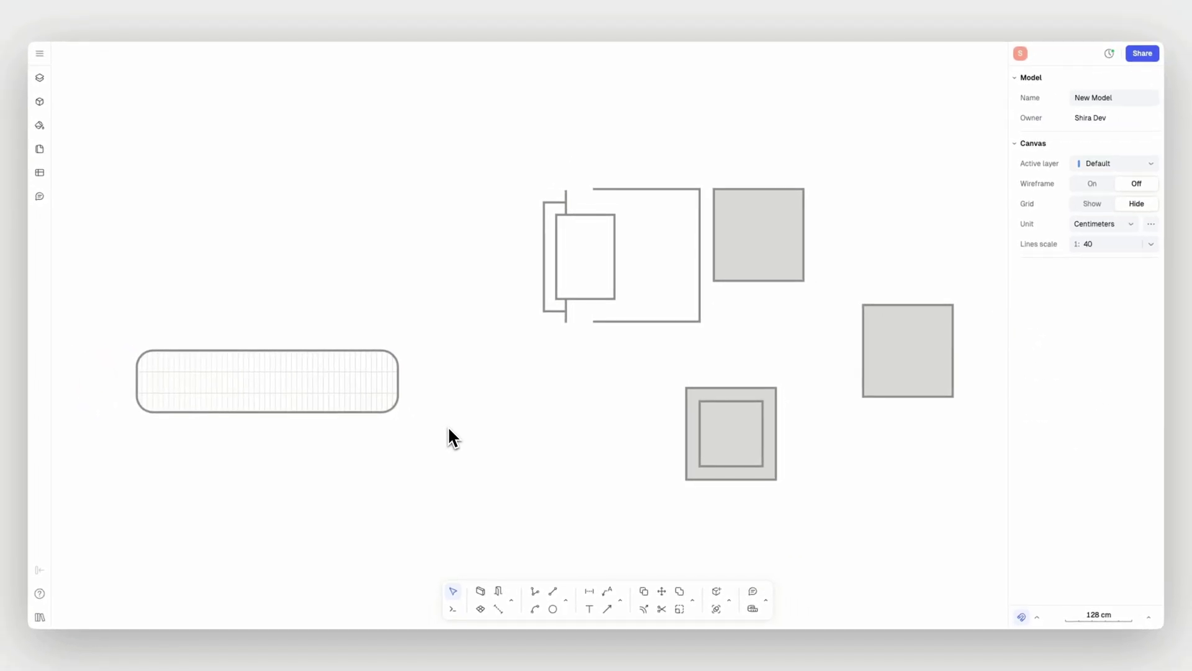
- Chamfer 98 cm between the right square's bottom and left edges, leaving it 623 cm long and 2.41 m²
left_click(880, 374)
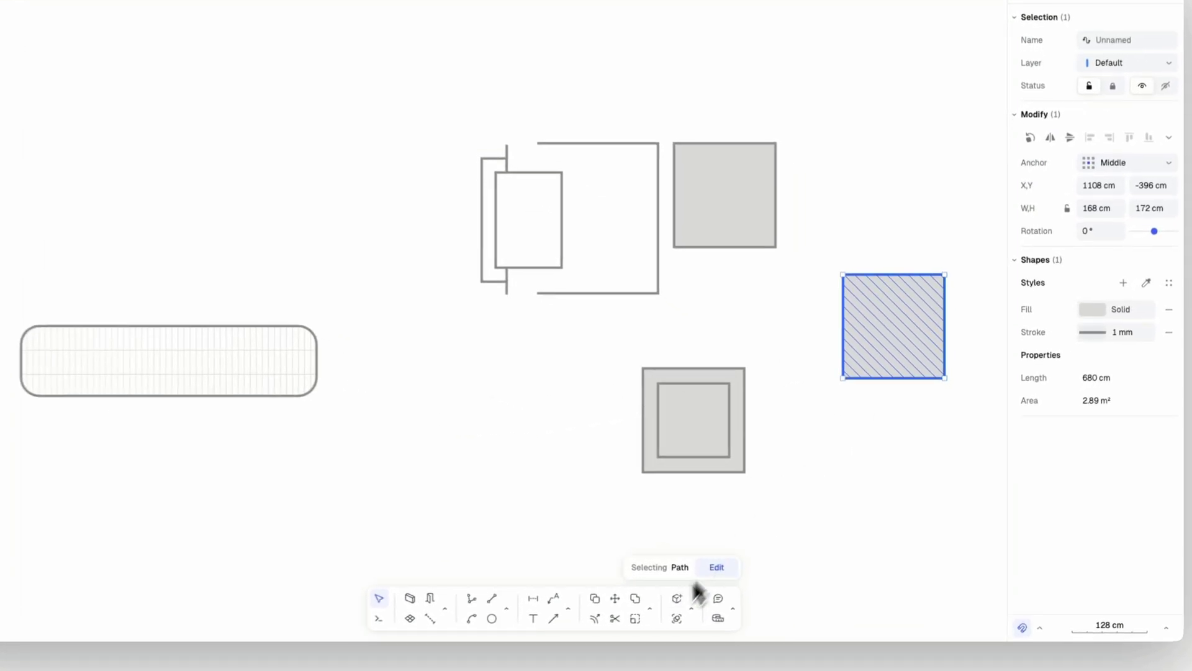
left_click(694, 603)
left_click(794, 501)
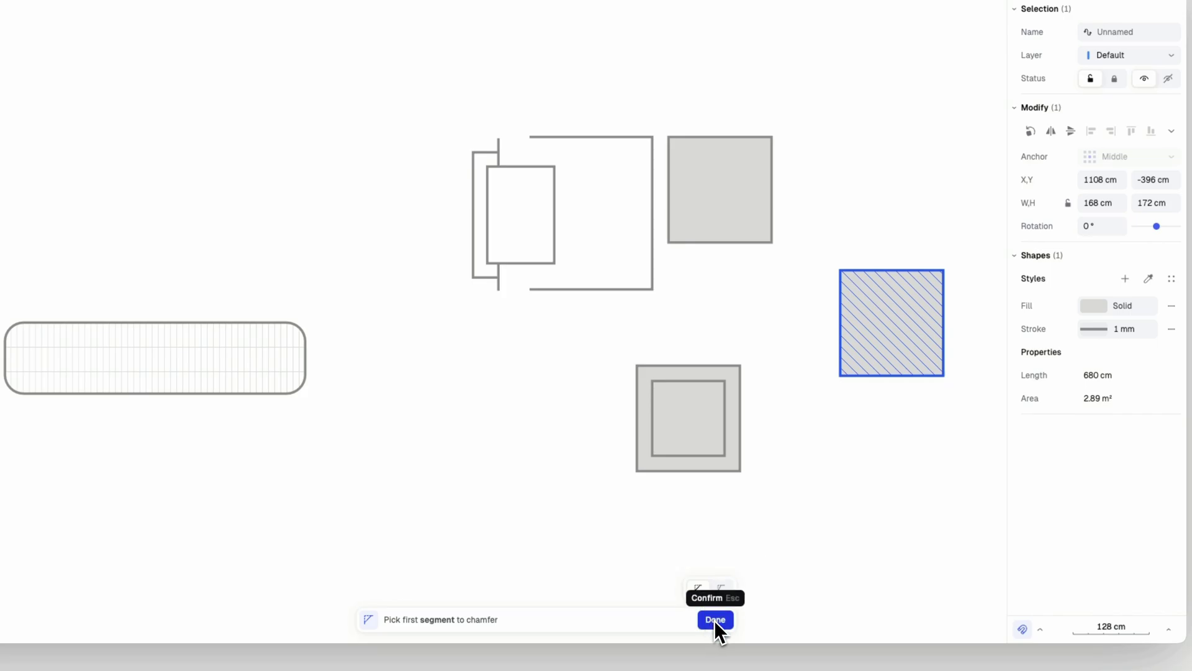
left_click(881, 378)
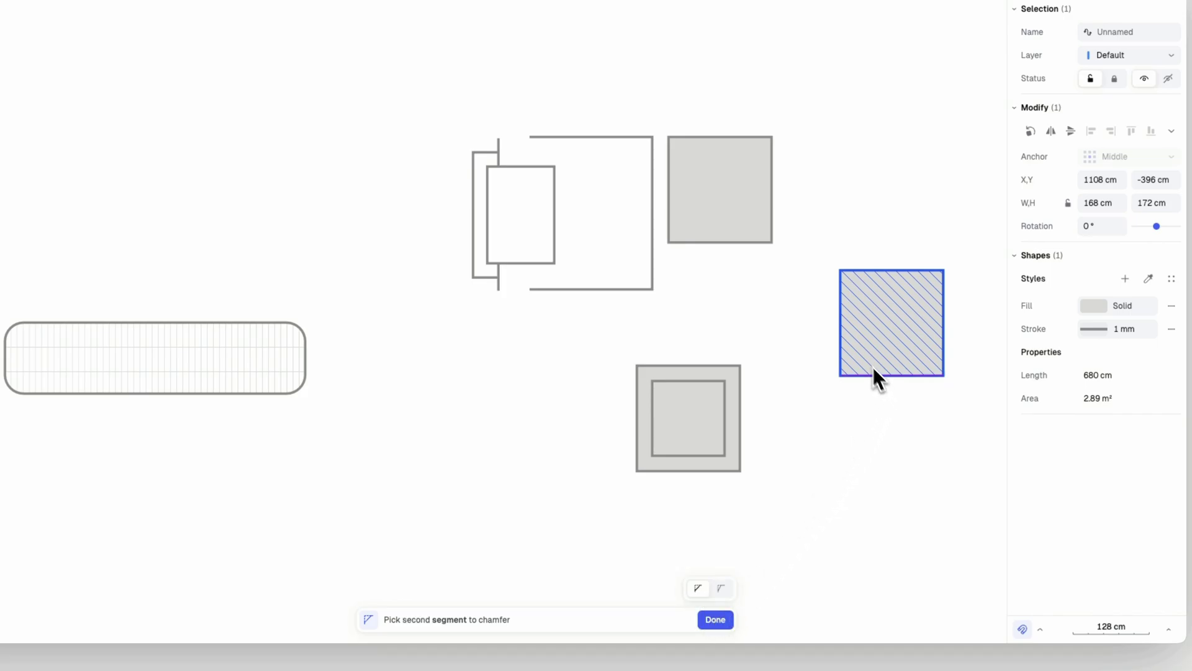
left_click(842, 337)
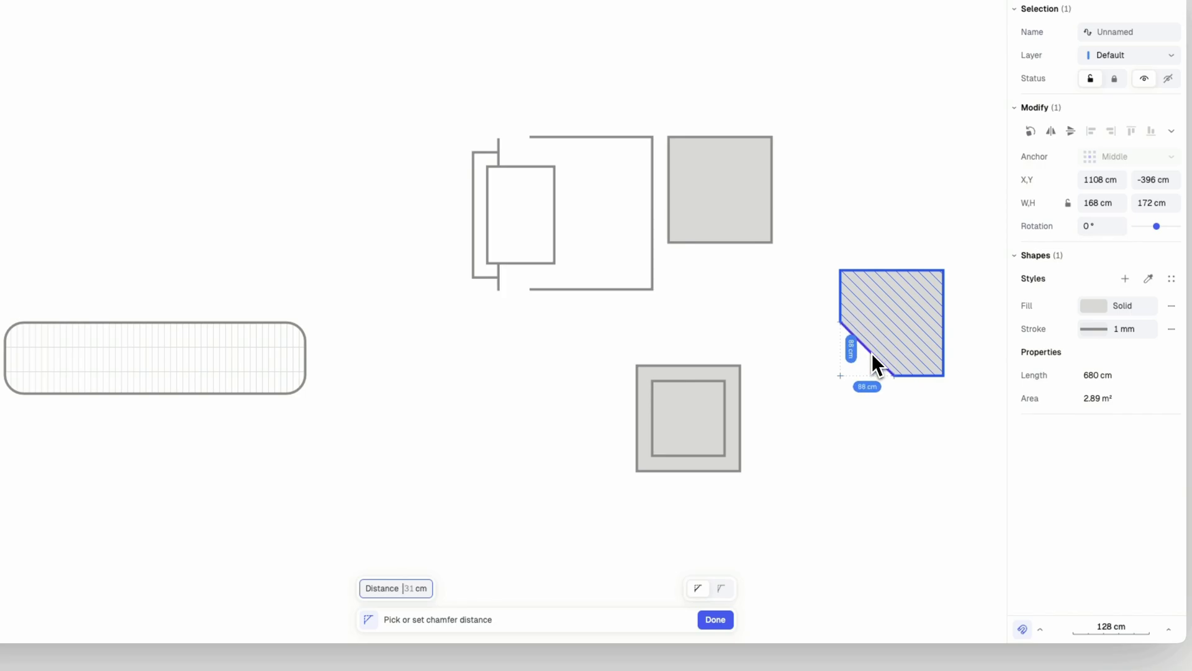
key("Return")
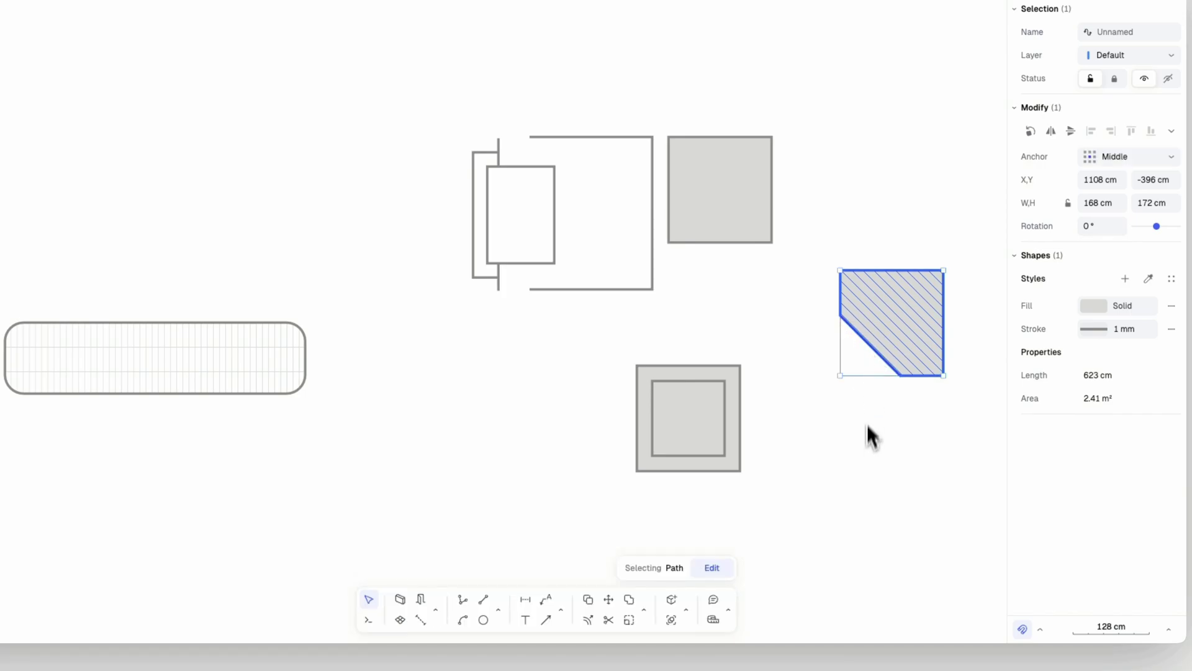
left_click(866, 441)
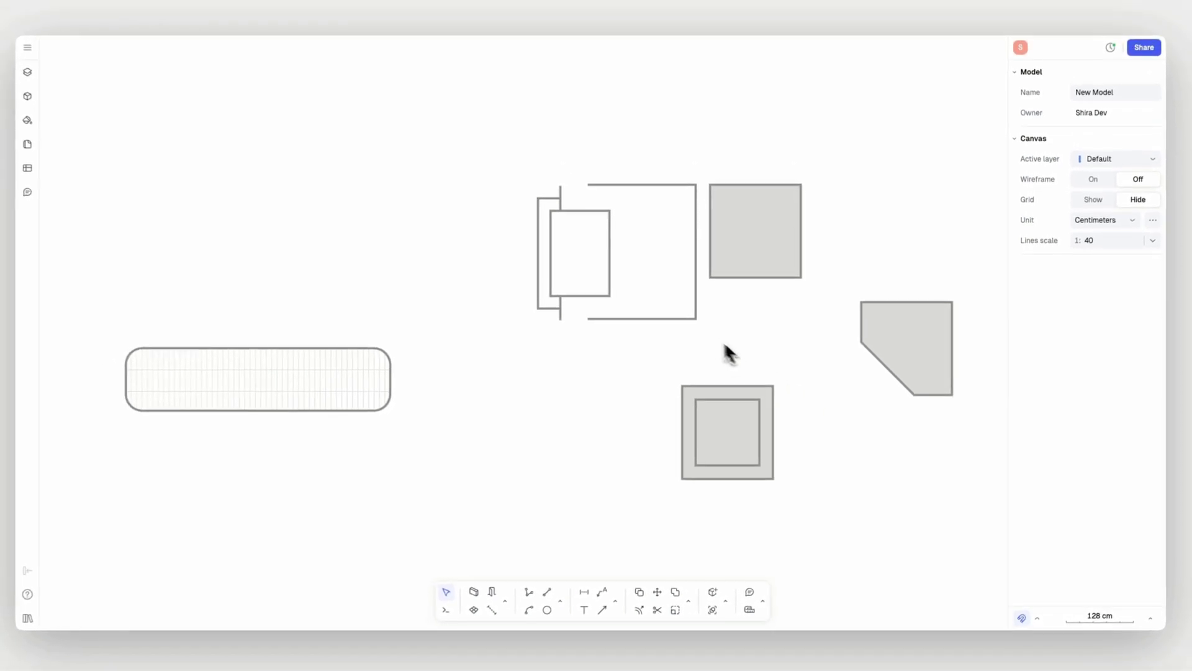
left_click(662, 298)
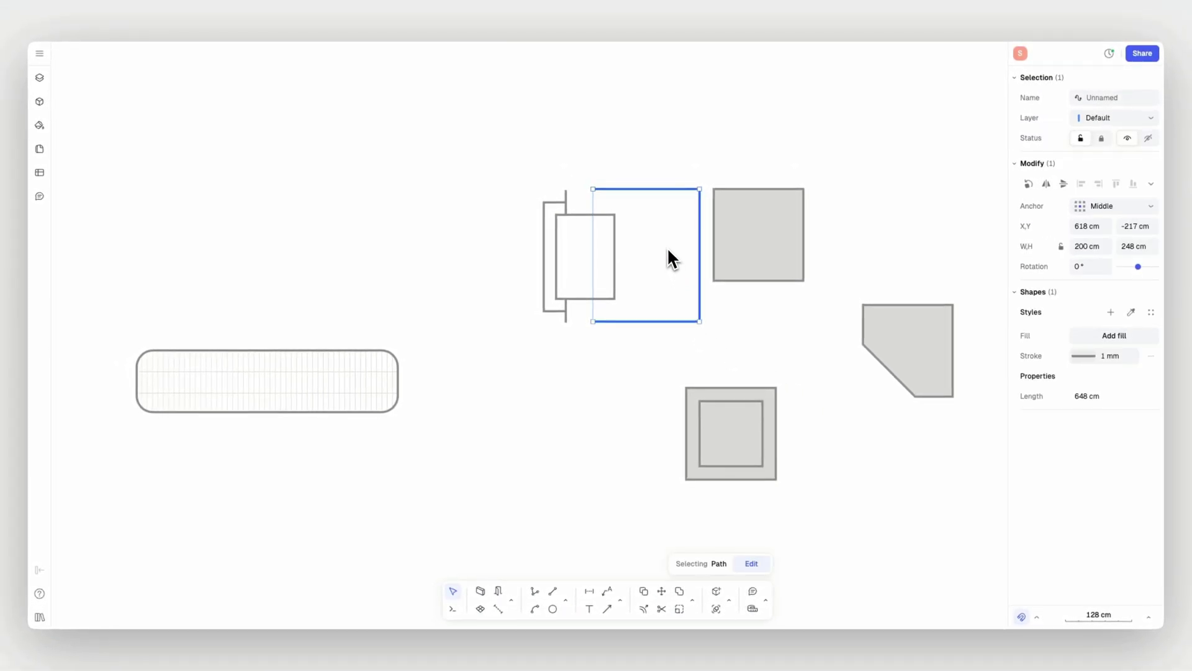
- Move the open rectangle below the framed rectangle and explode it into separate lines
left_click_drag(666, 245, 597, 423)
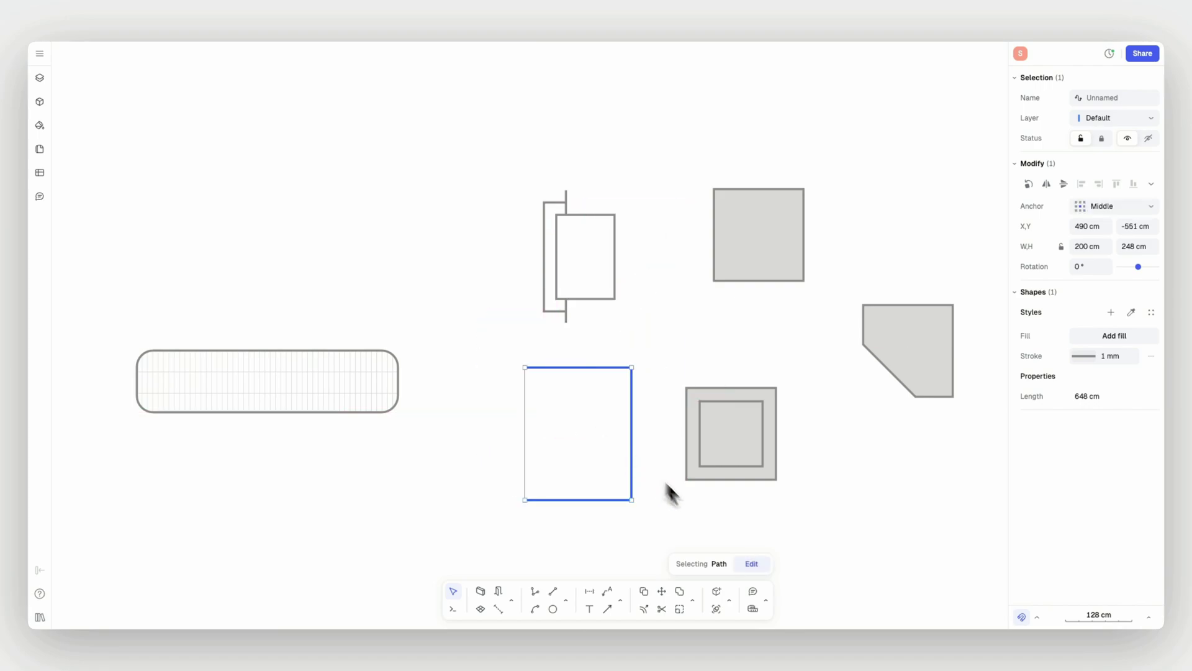
left_click(693, 601)
left_click(807, 525)
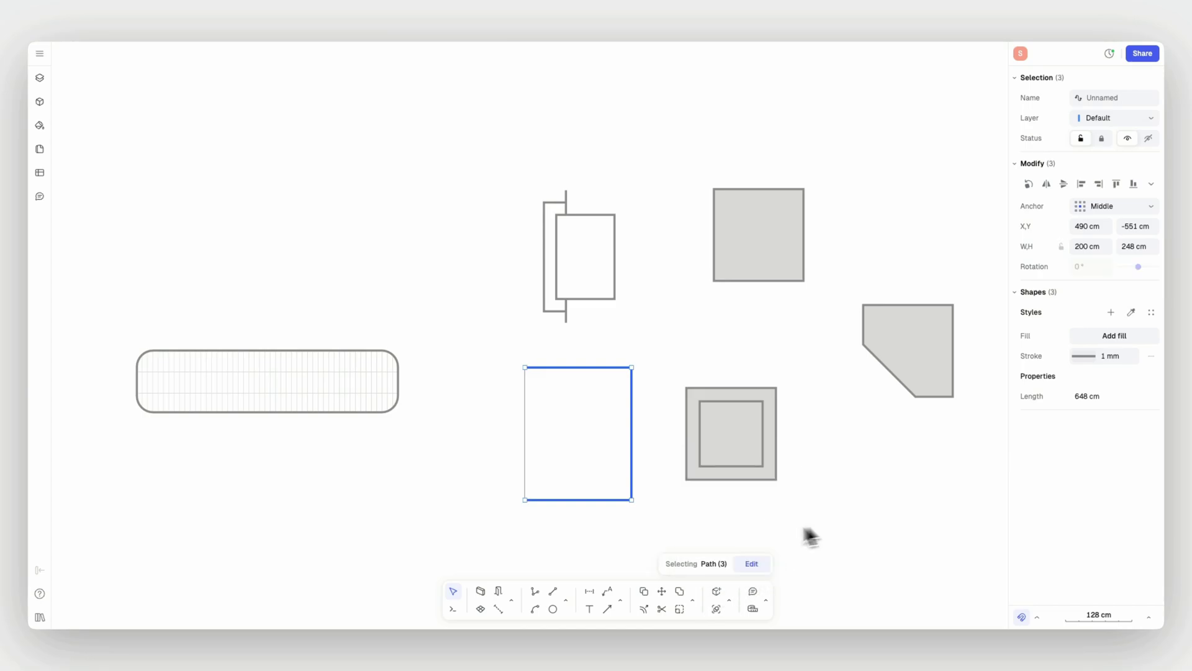
- Shift the bottom line up-left and the top line down, then select all three lines
left_click(602, 500)
left_click_drag(602, 501, 570, 468)
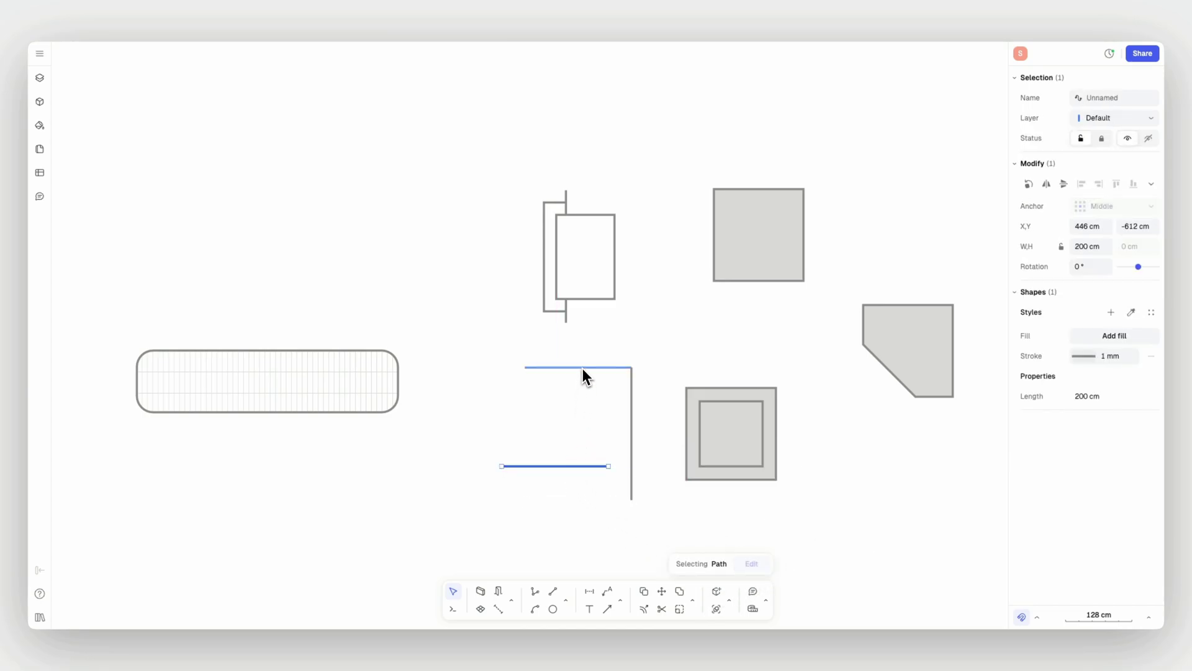
left_click_drag(585, 367, 587, 397)
left_click(652, 360)
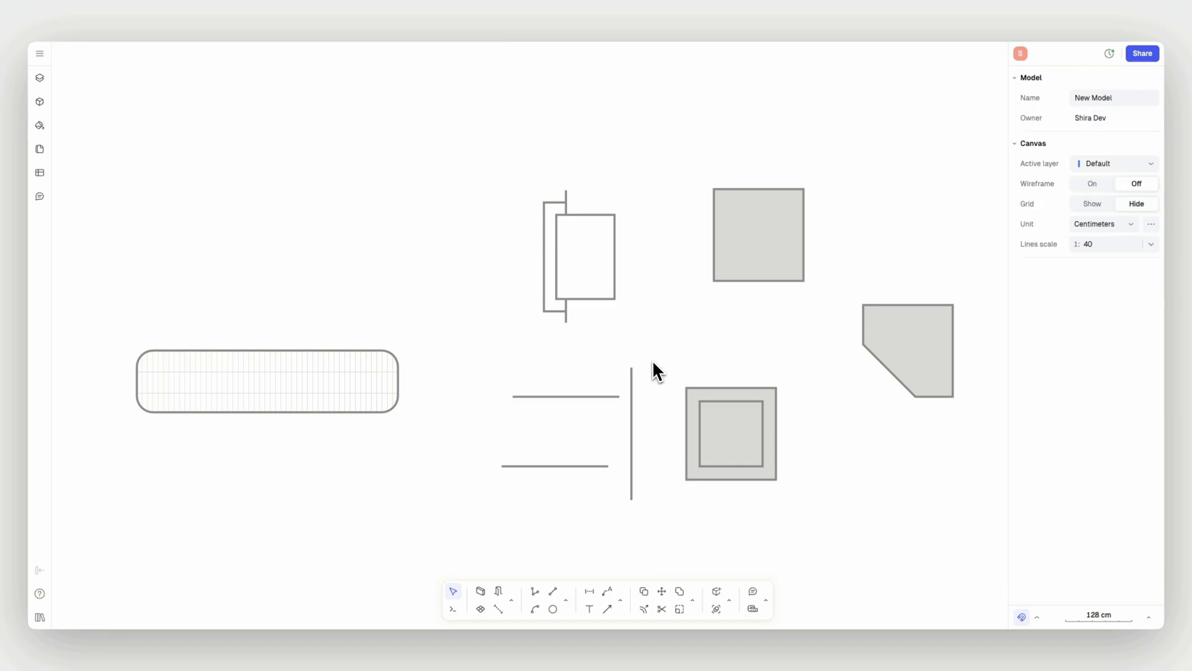
left_click_drag(648, 348, 542, 517)
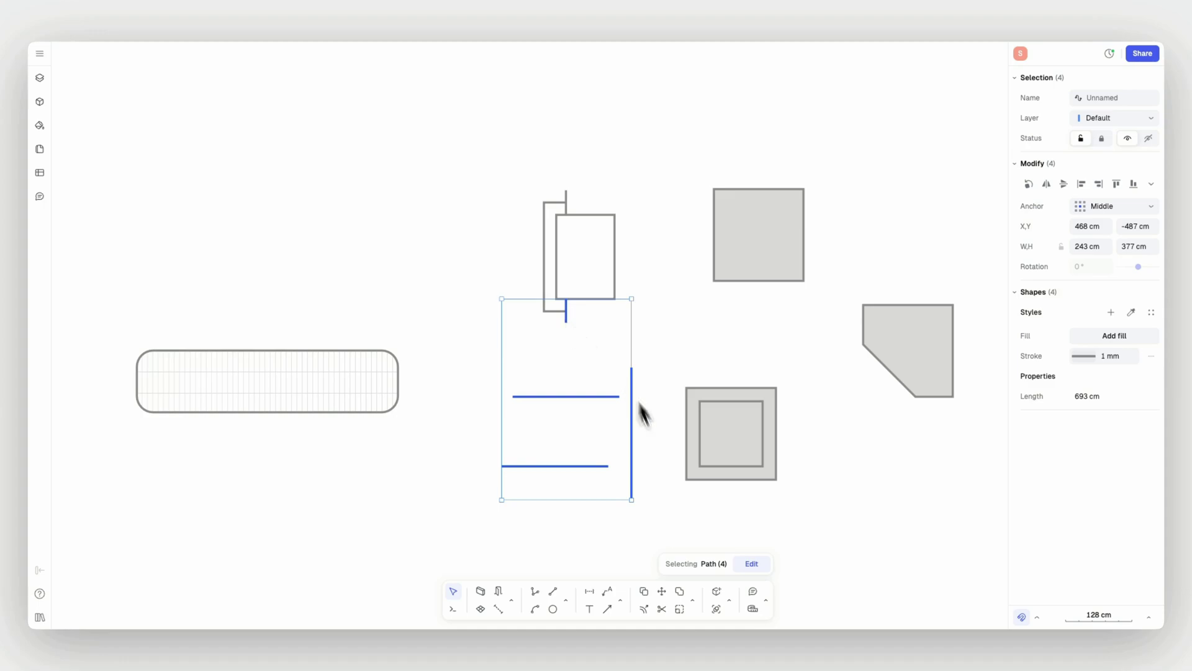
- Extend the bottom and upper horizontal lines to the vertical line, and the short stub down to them
left_click(692, 599)
left_click(820, 538)
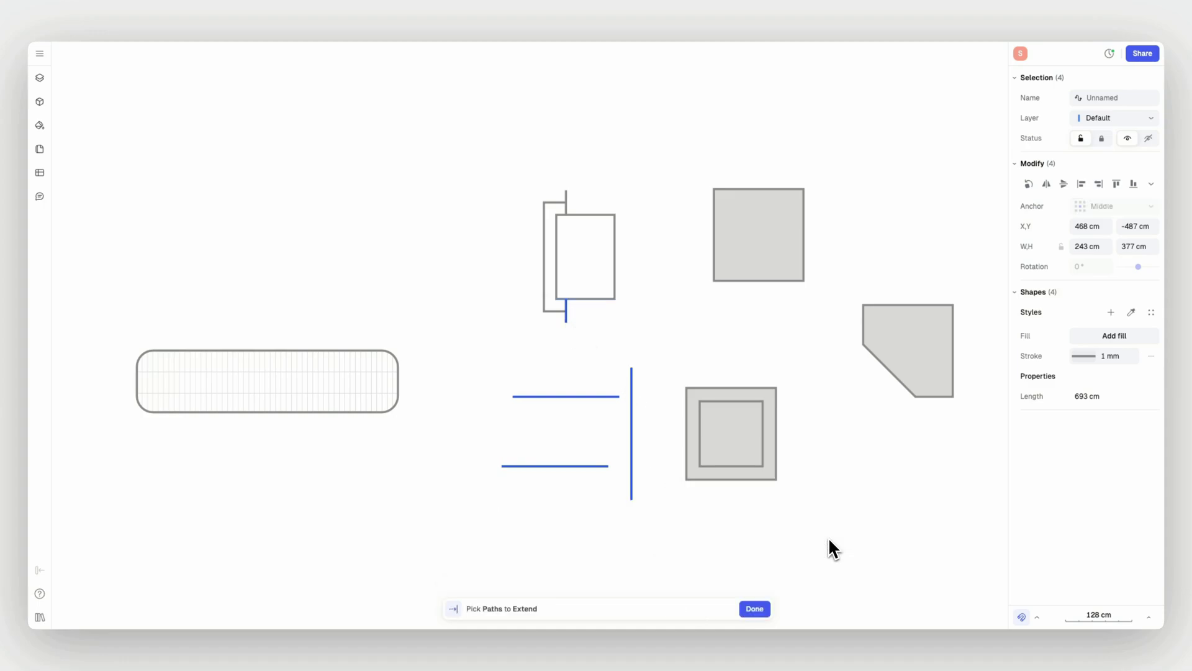
left_click(567, 465)
left_click(569, 407)
left_click(567, 322)
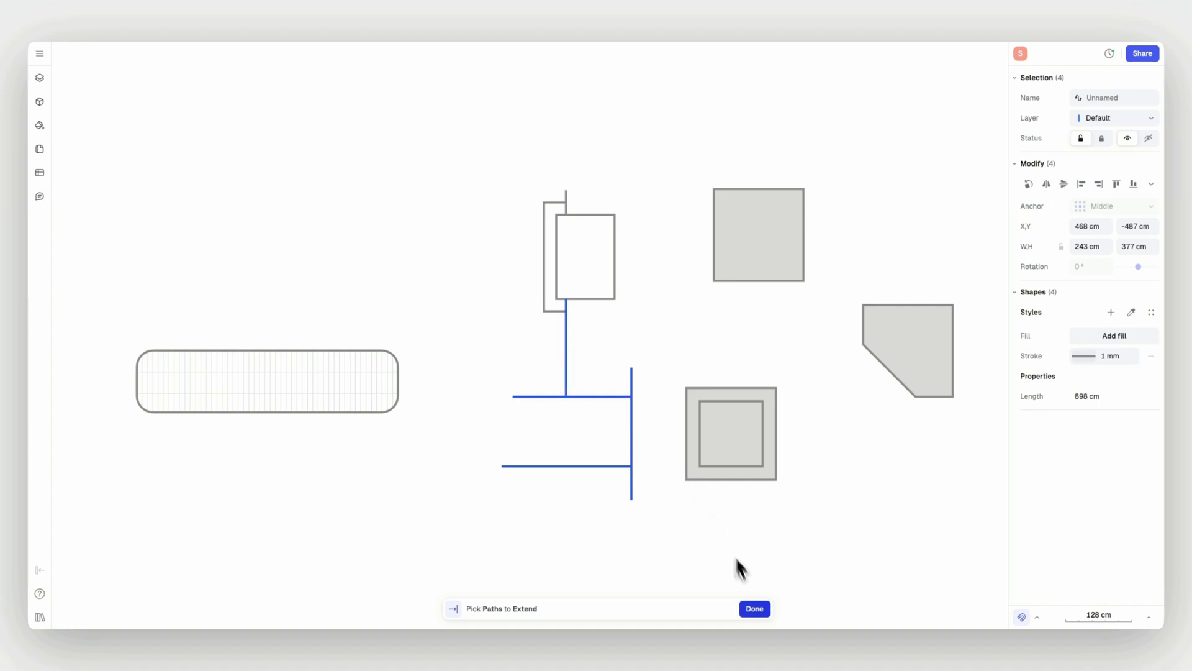
left_click(755, 609)
left_click(778, 522)
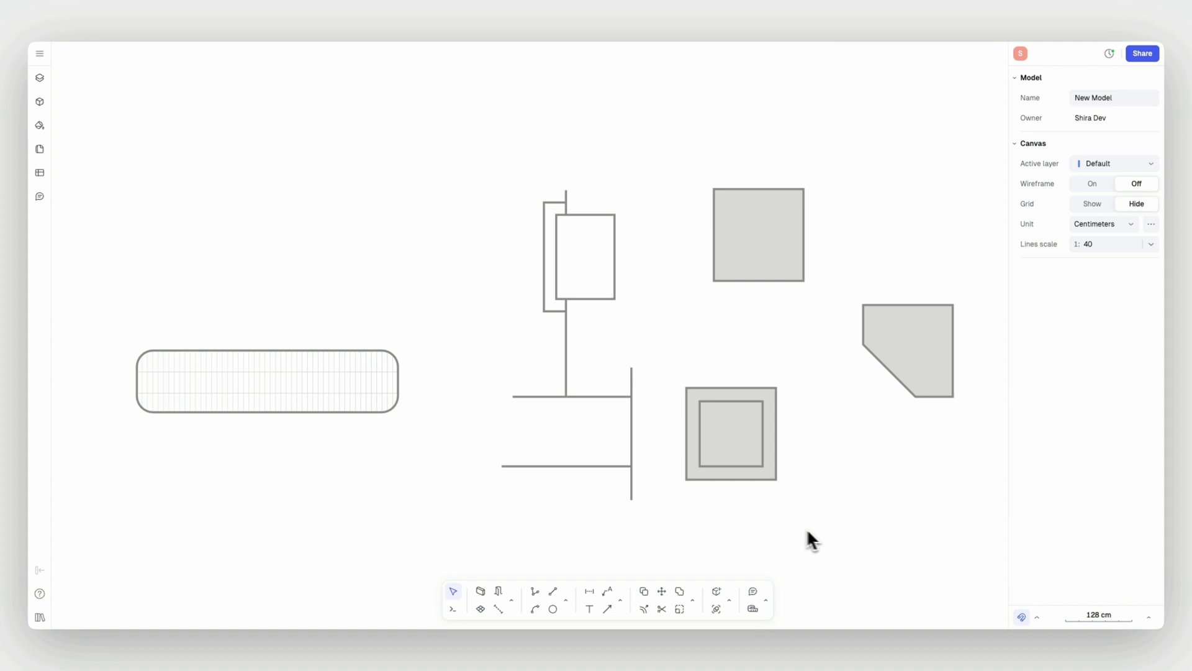
- Align and scale the chamfered pentagon to the grey square's right corners, rotating it to -45°
left_click(910, 386)
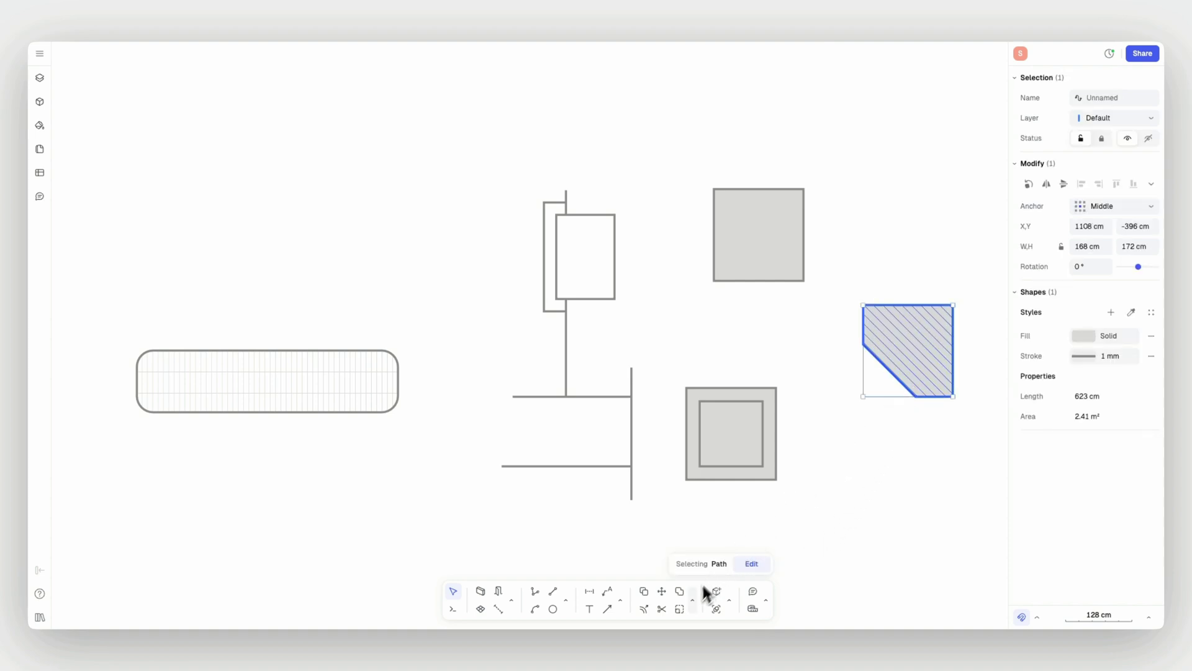
left_click(693, 600)
left_click(811, 554)
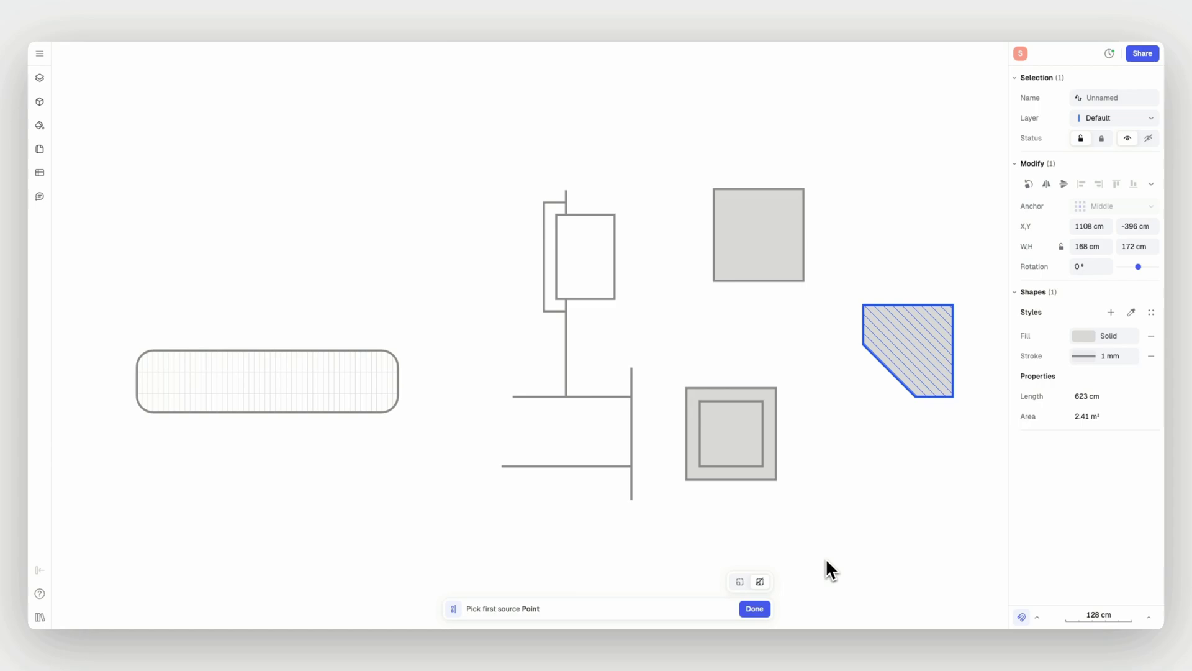
left_click(759, 583)
left_click(914, 396)
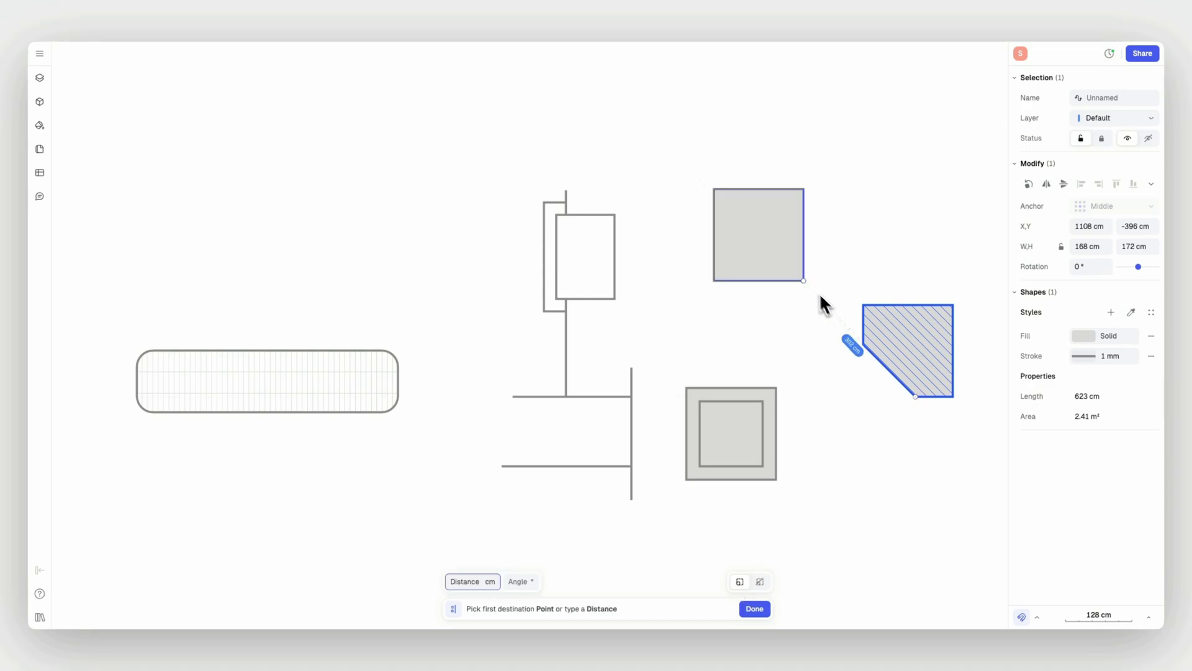
left_click(805, 281)
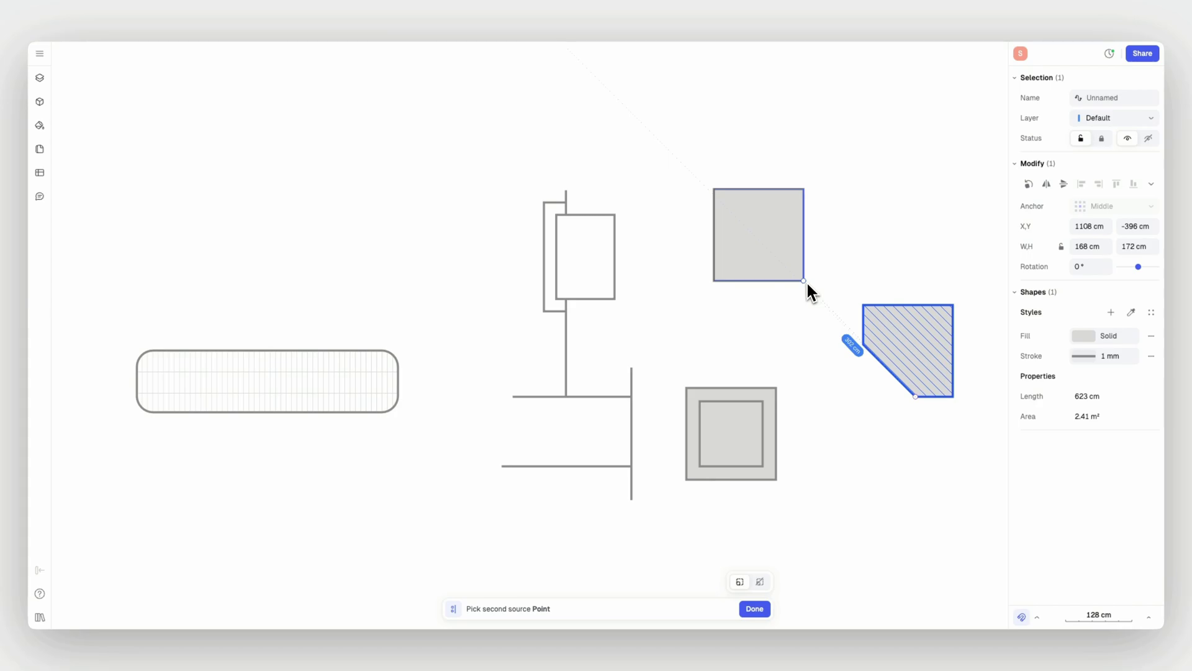
left_click(863, 341)
left_click(805, 188)
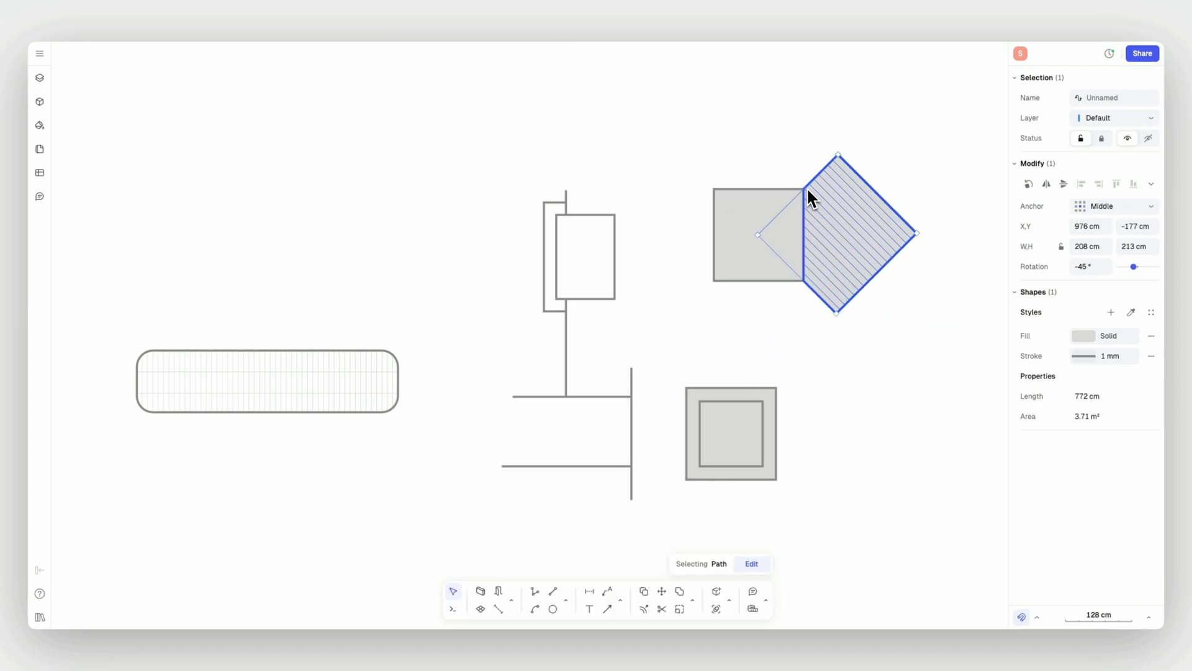
- Move the resulting diamond up-left so it partly overlaps the top grey square
left_click(900, 351)
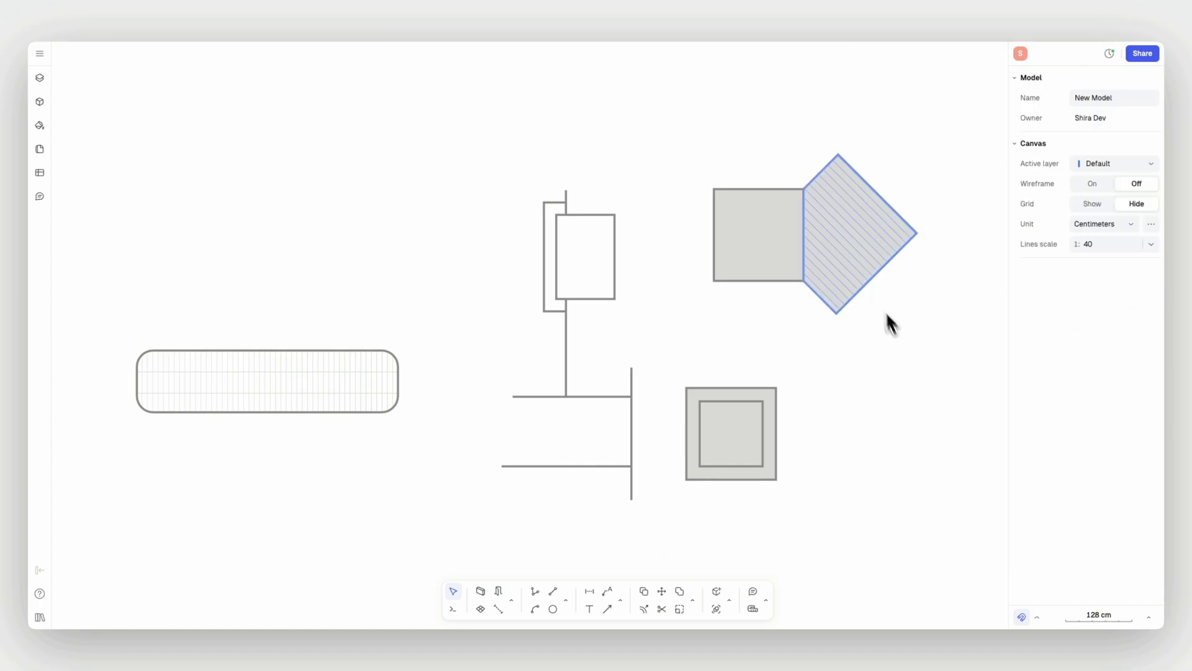
left_click(865, 271)
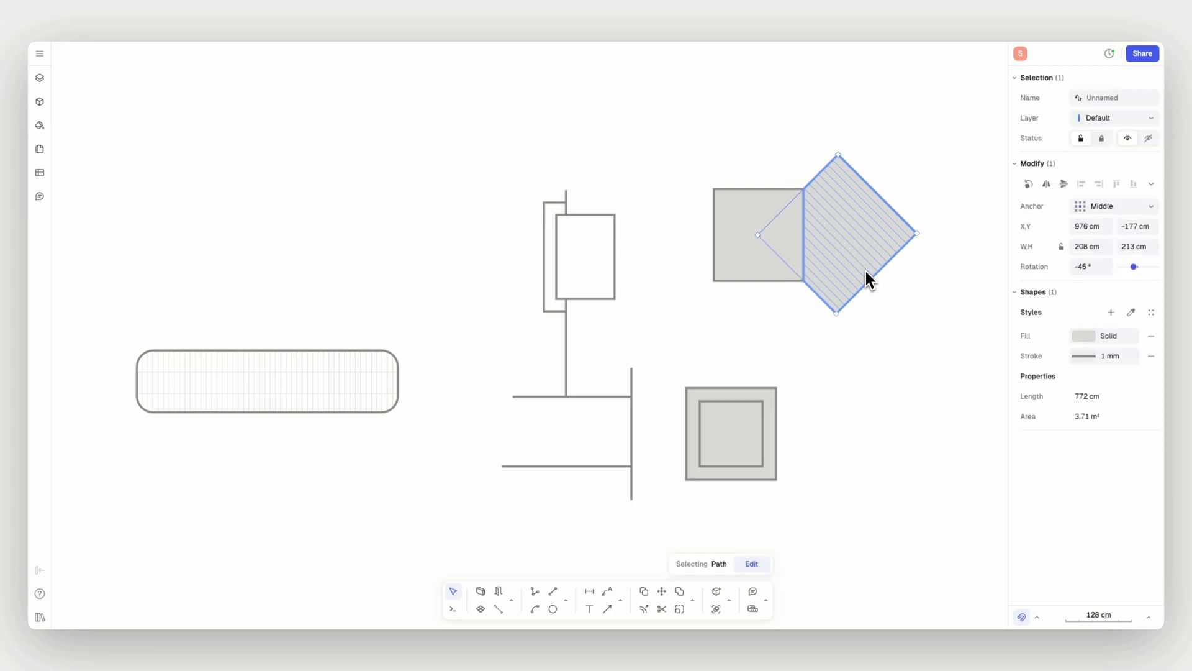
left_click_drag(866, 271, 799, 210)
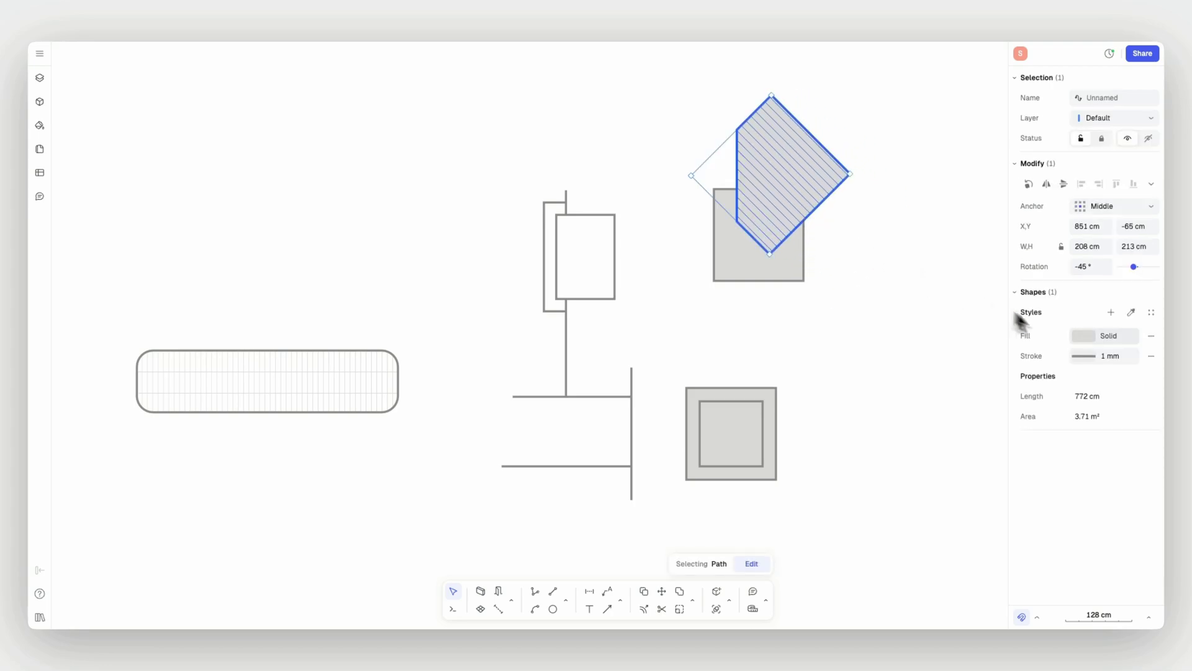
- Change the diamond's fill colour to dark grey
left_click(1084, 335)
left_click_drag(869, 386, 860, 411)
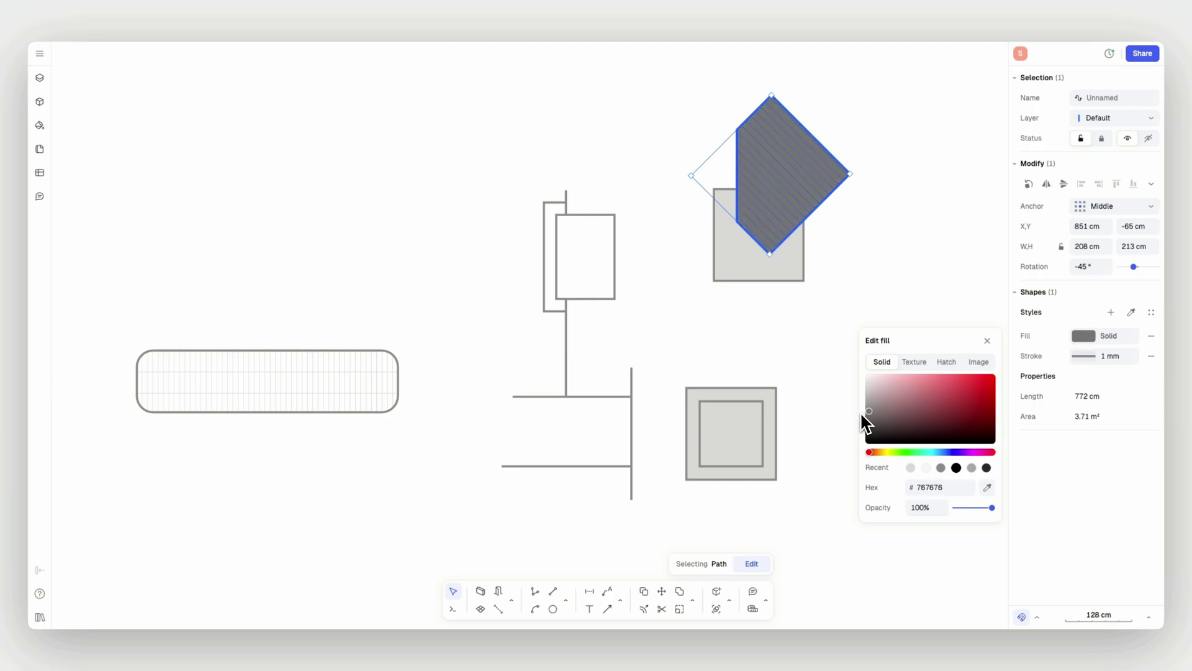
left_click(829, 385)
- Boolean-exclude the diamond and grey square into one 255 × 348 cm shape with a hollow overlap
left_click(693, 600)
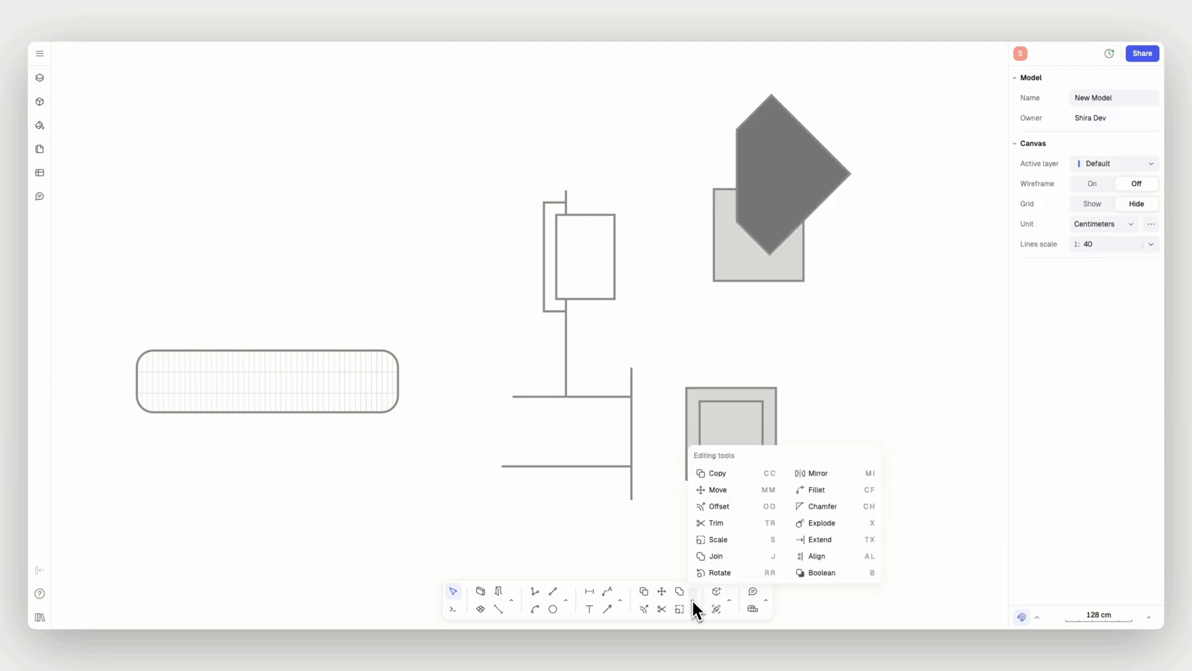
left_click(802, 570)
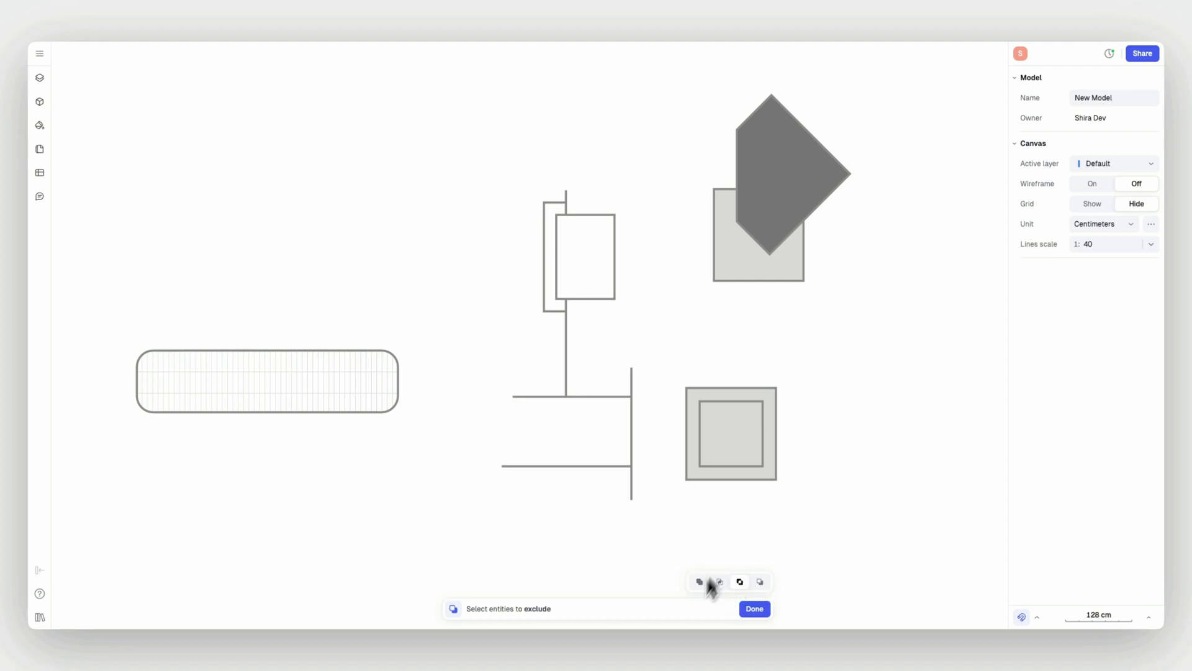
left_click_drag(870, 298, 739, 192)
left_click(755, 609)
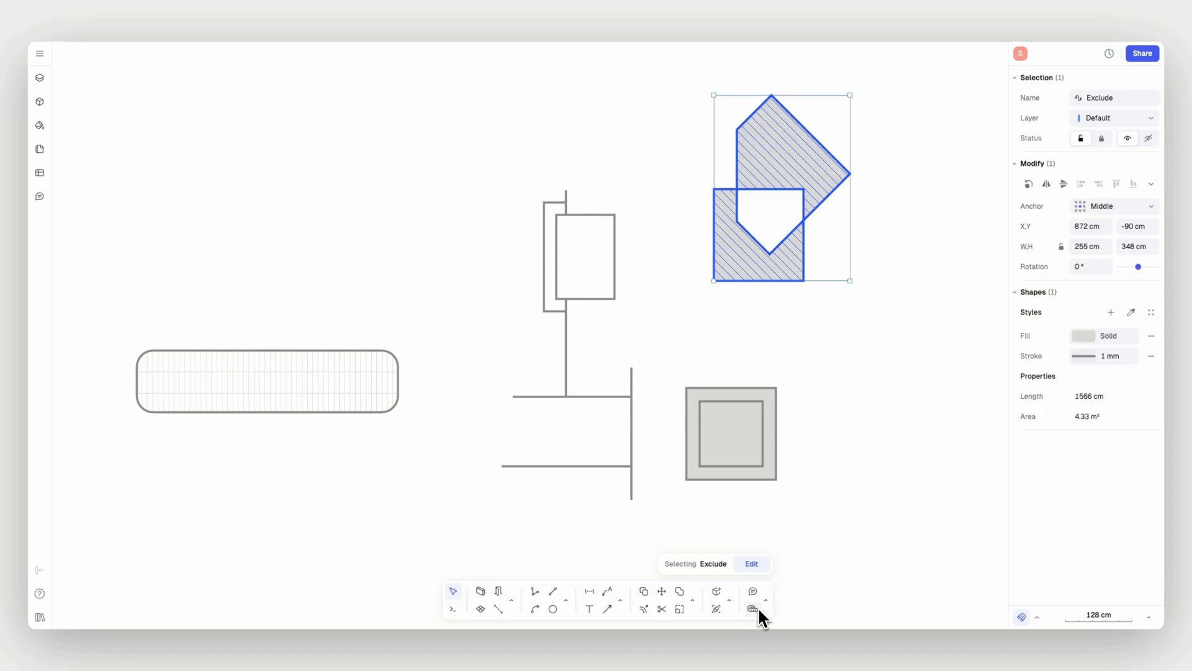